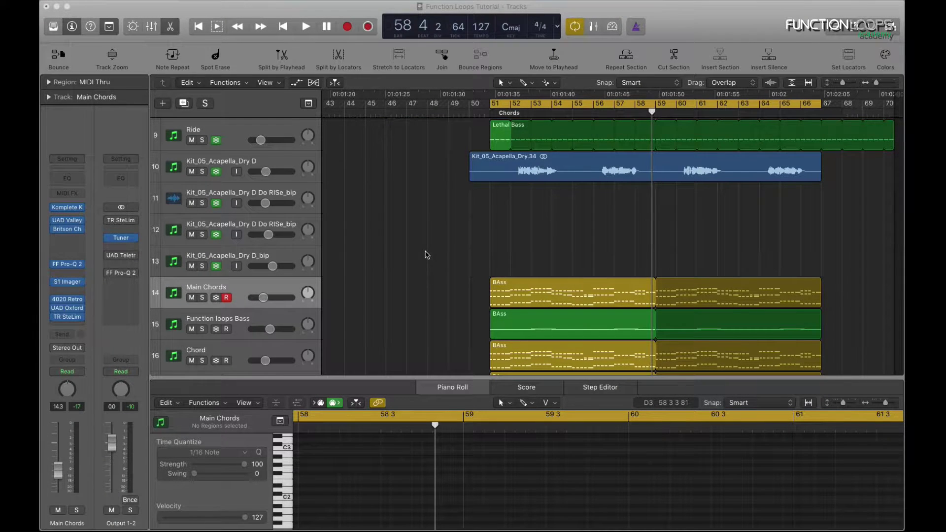
Step: Solo the Main Chords track and start playback of the Chords section
scroll(428, 256, down, 1)
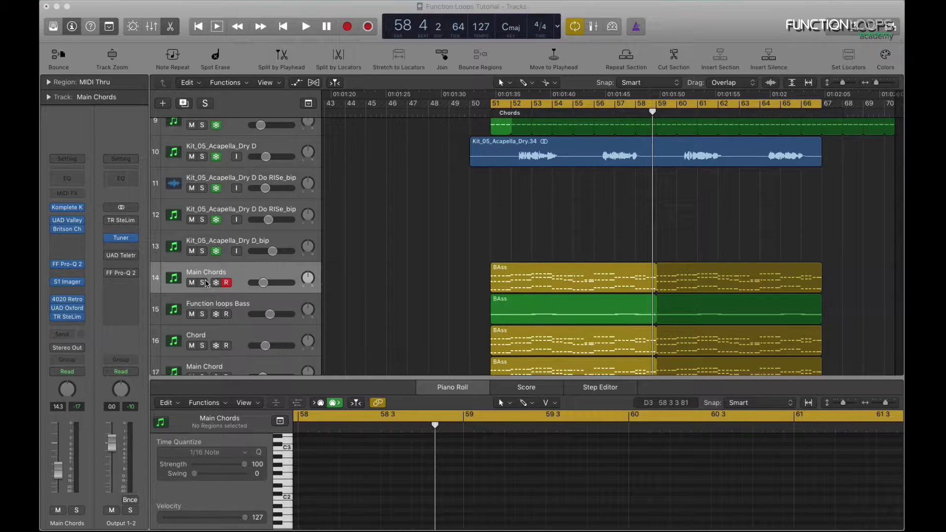
scroll(434, 261, down, 2)
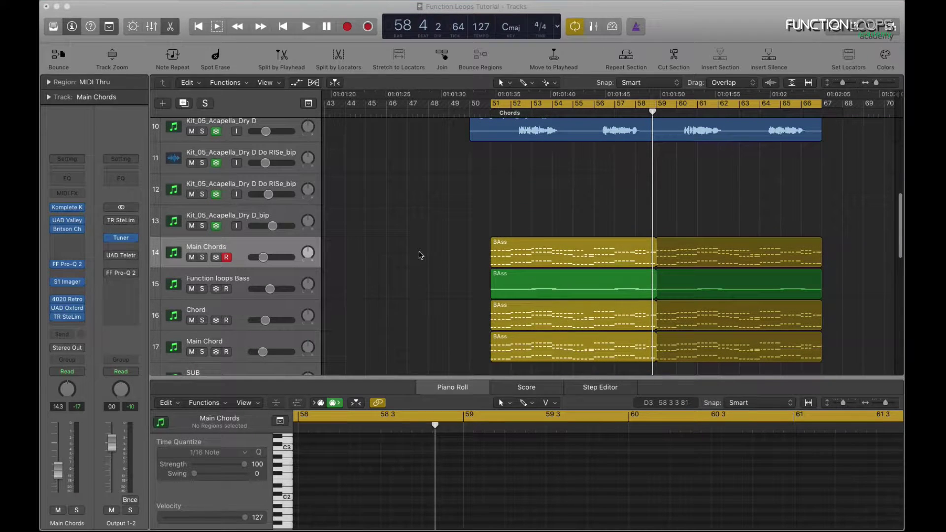
click(202, 257)
key(space)
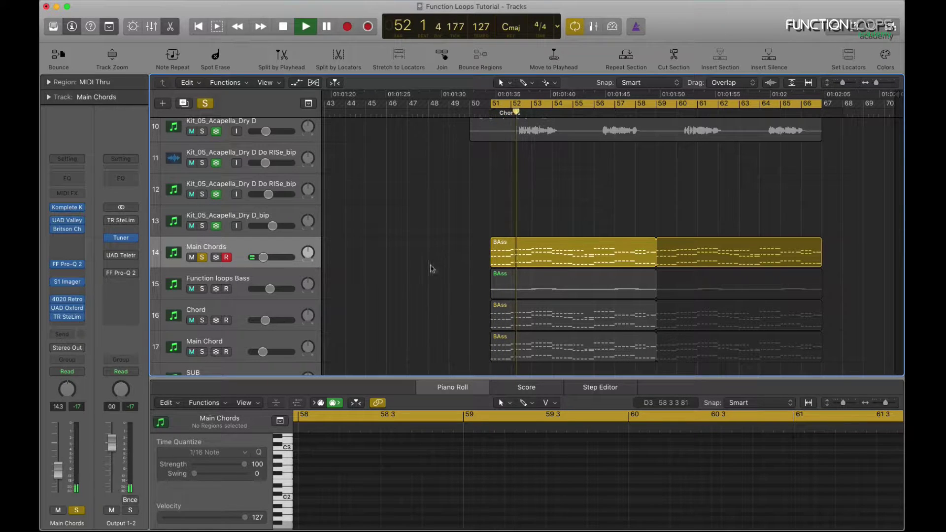
Step: Add the Function loops Bass, Chord and Main Chord tracks to the solo one at a time during playback
click(202, 289)
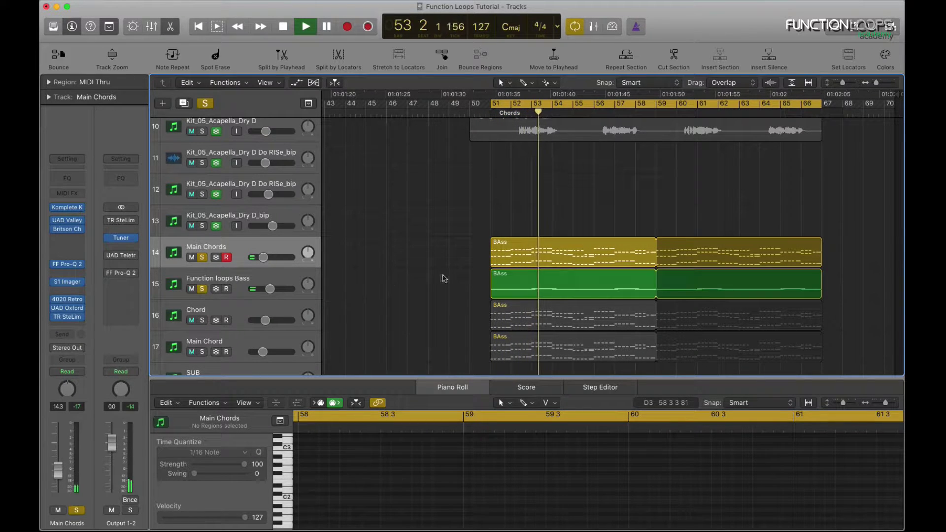
scroll(443, 278, down, 1)
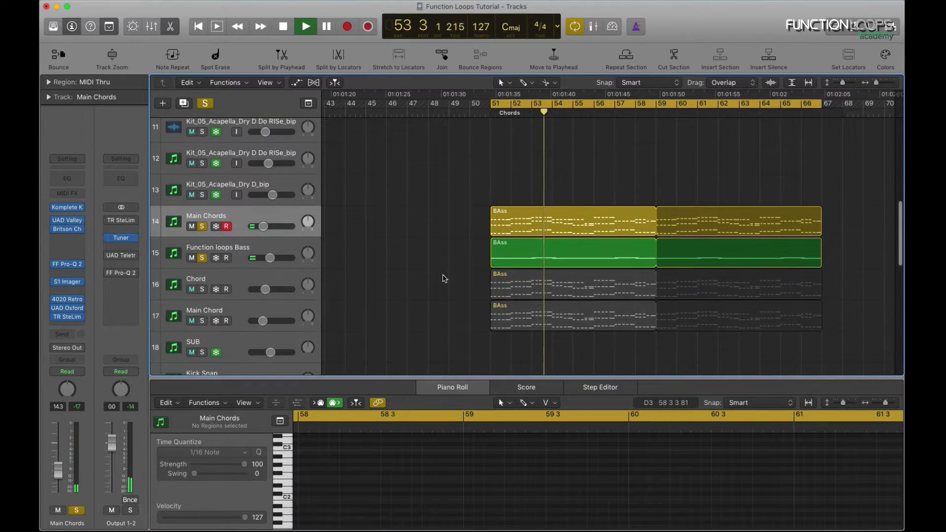
click(202, 290)
scroll(205, 294, down, 1)
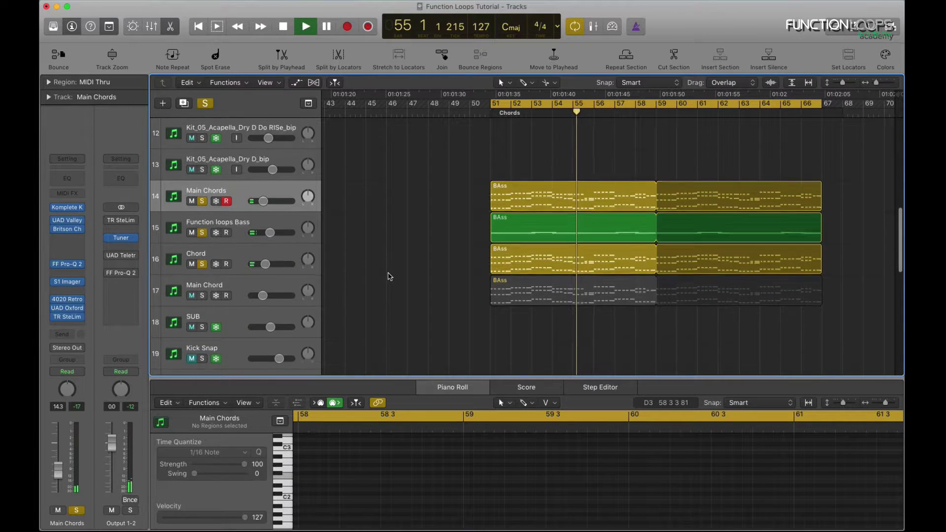
click(205, 296)
scroll(381, 299, down, 2)
Step: Bring in the Kit_05_Acapella_Dry D, Ride, Tom and Main Clap tracks by soloing them one after another during playback
scroll(380, 298, up, 7)
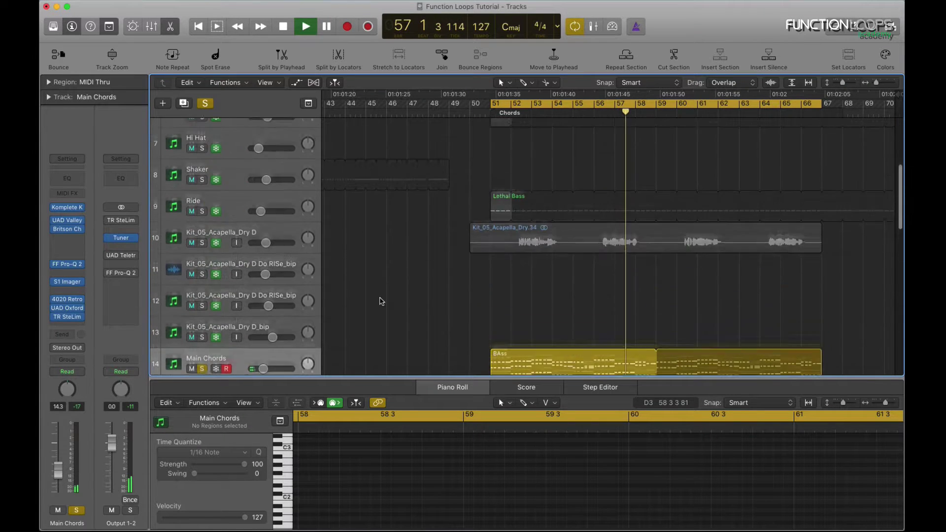
scroll(381, 301, up, 1)
click(202, 249)
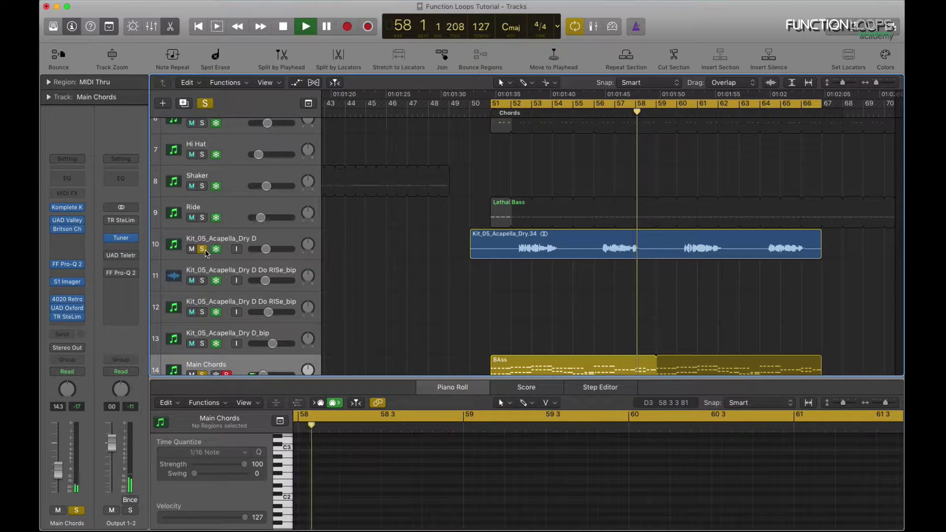
click(202, 218)
scroll(203, 217, up, 2)
click(202, 185)
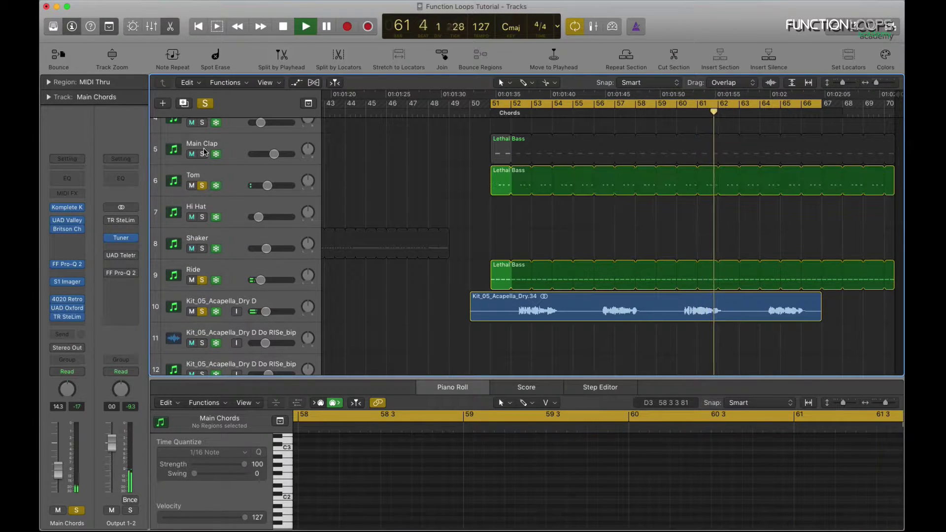
click(203, 155)
scroll(419, 236, up, 2)
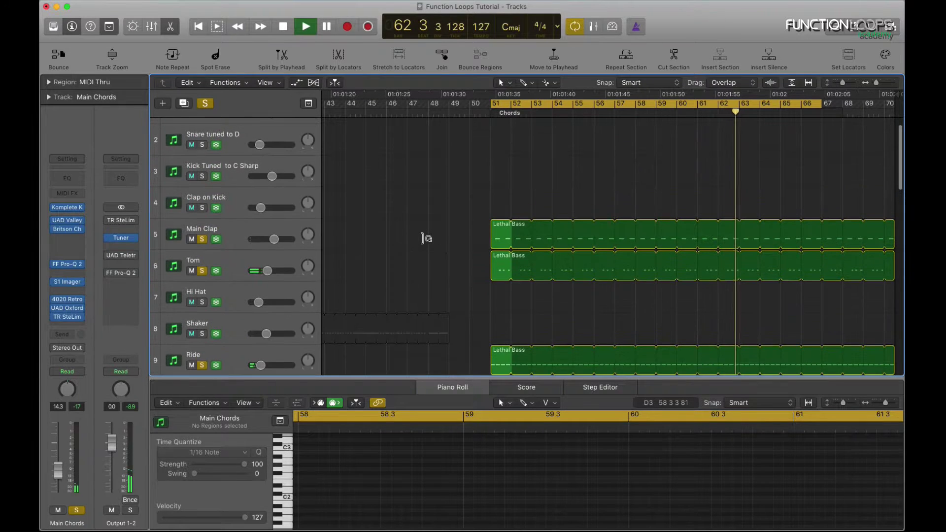
scroll(421, 242, down, 4)
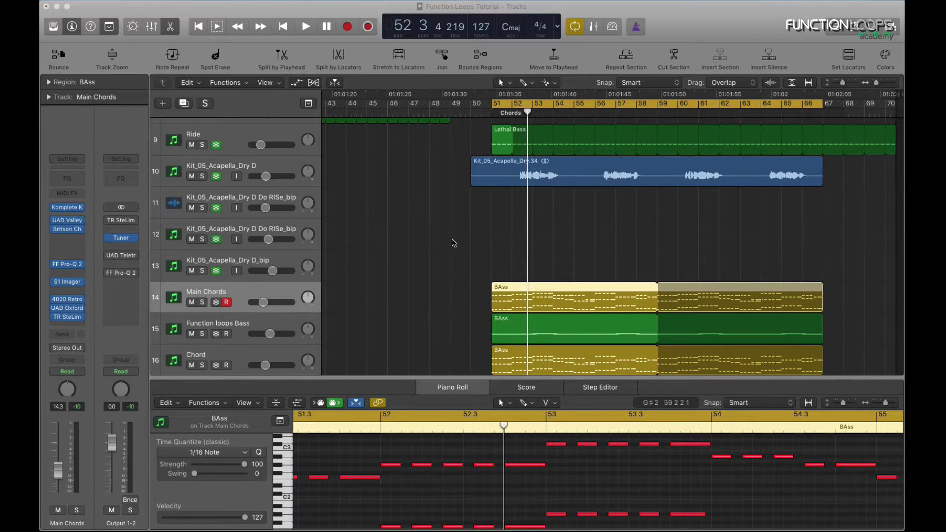
Step: Select the Main Clap track to view its note pattern
scroll(454, 238, up, 3)
scroll(444, 255, up, 5)
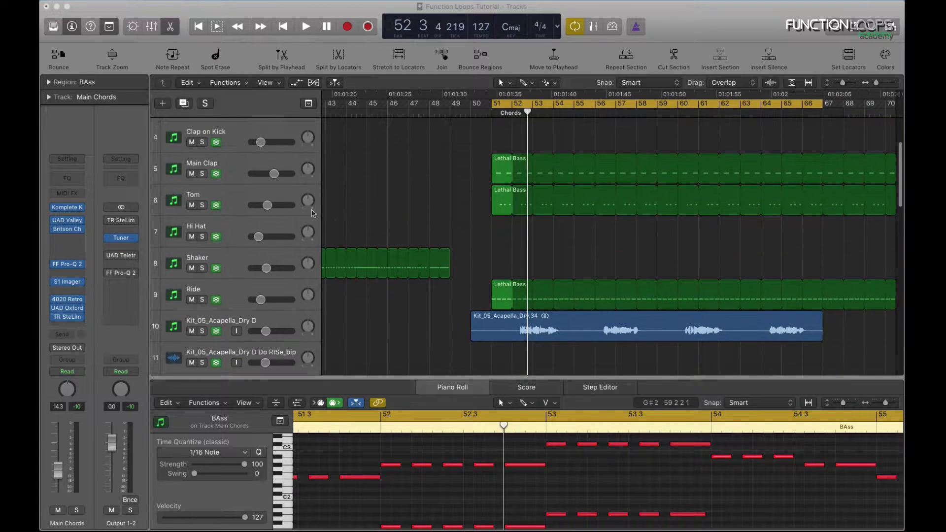
click(241, 168)
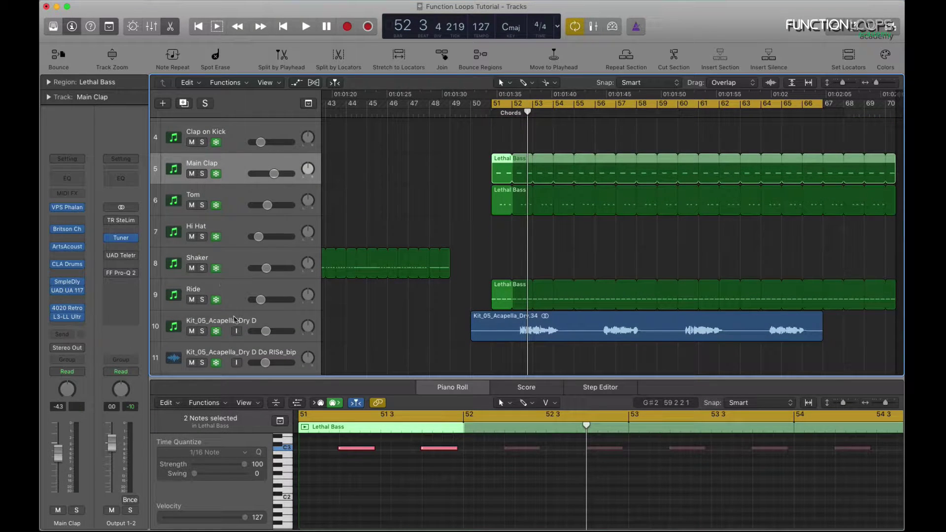
scroll(433, 290, down, 6)
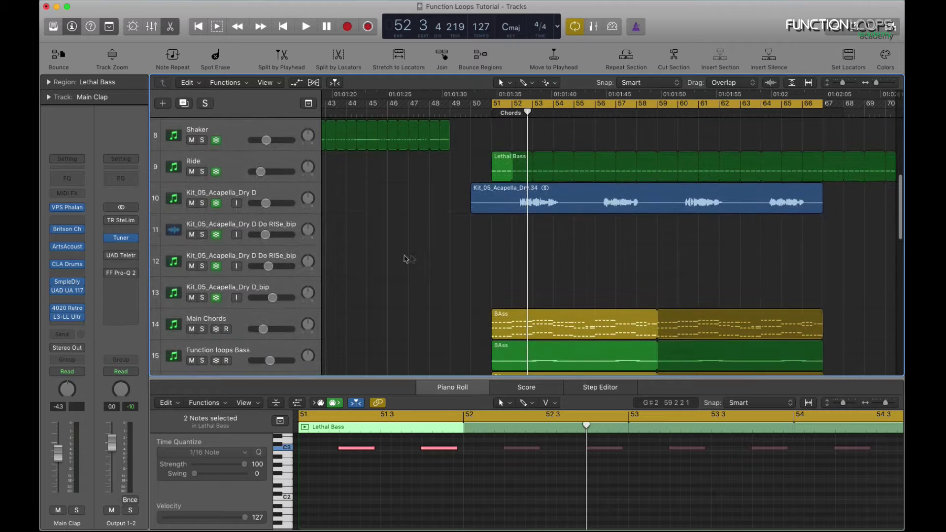
Step: Select the Main Chords track and solo it
scroll(377, 215, down, 2)
click(237, 288)
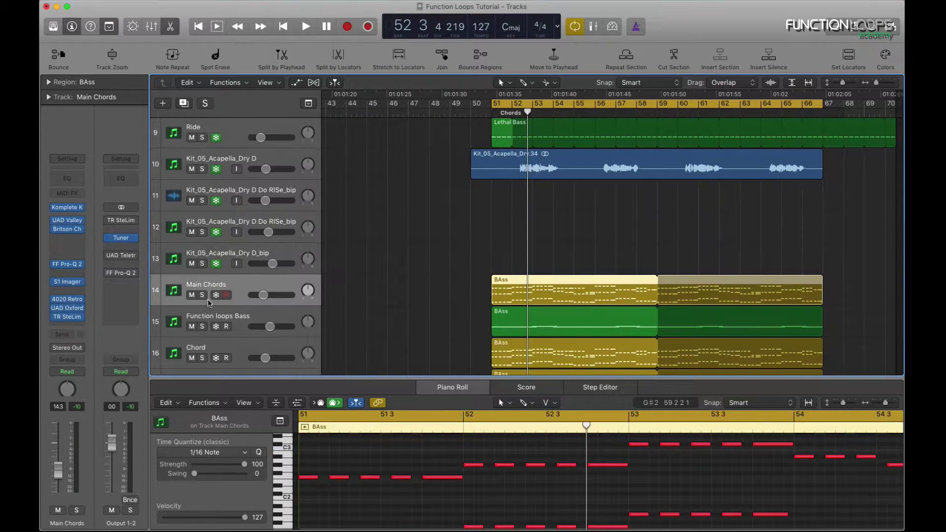
click(203, 295)
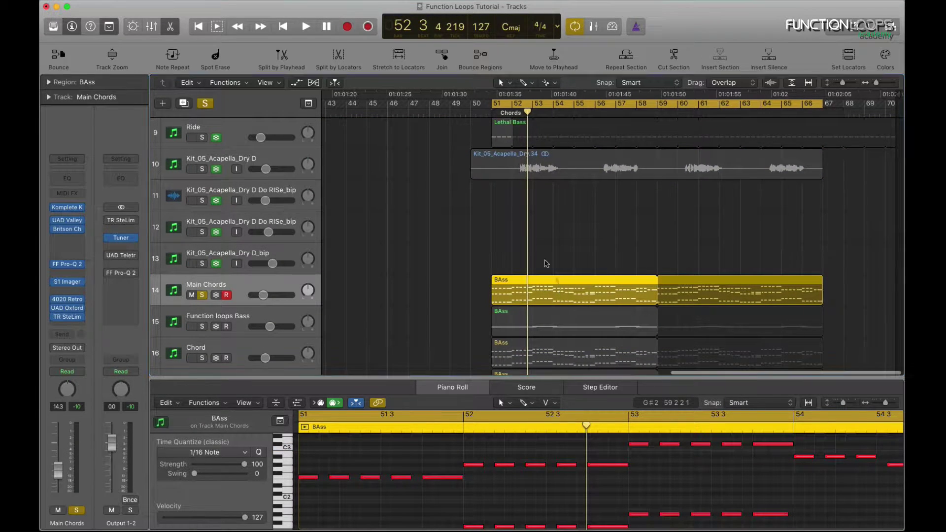
Step: Examine the Main Chords notes in a separate Piano Roll window while playing them, and close that window
key(super+4)
scroll(491, 323, down, 3)
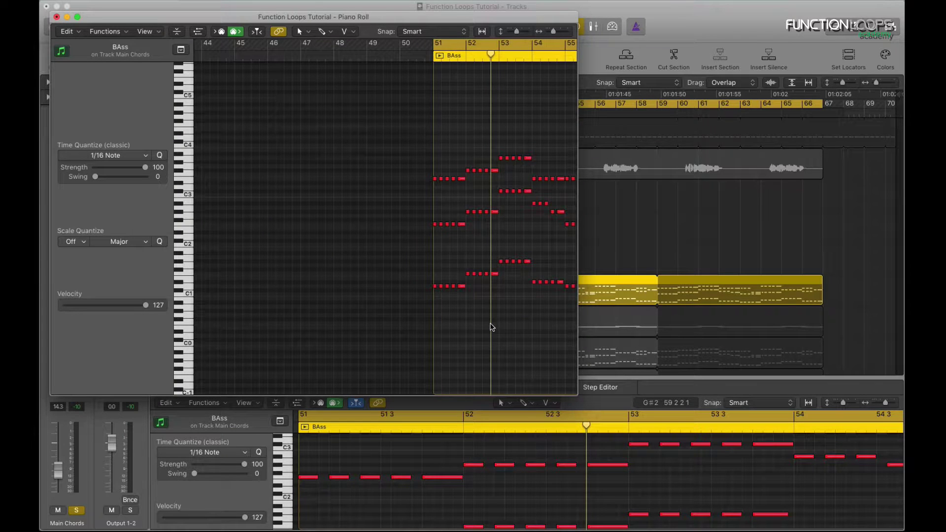
scroll(481, 323, right, 2)
scroll(481, 323, up, 2)
key(space)
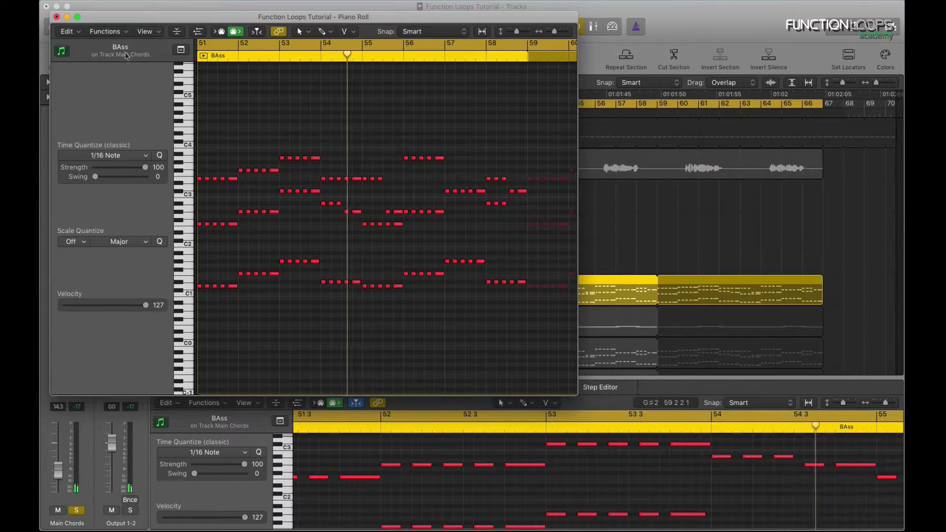
click(57, 18)
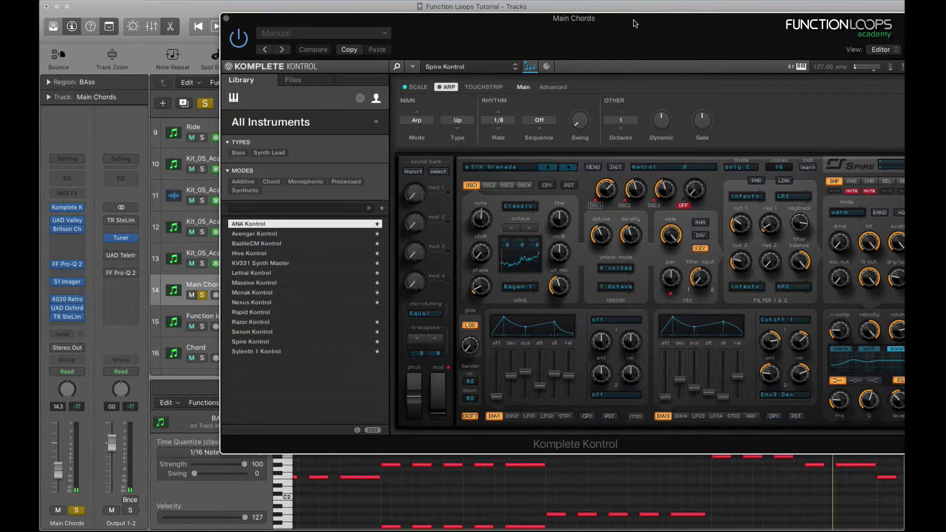
Step: Review the Spire instrument in Komplete Kontrol on Main Chords, and play the track with its insert effects bypassed
drag(635, 23, 567, 24)
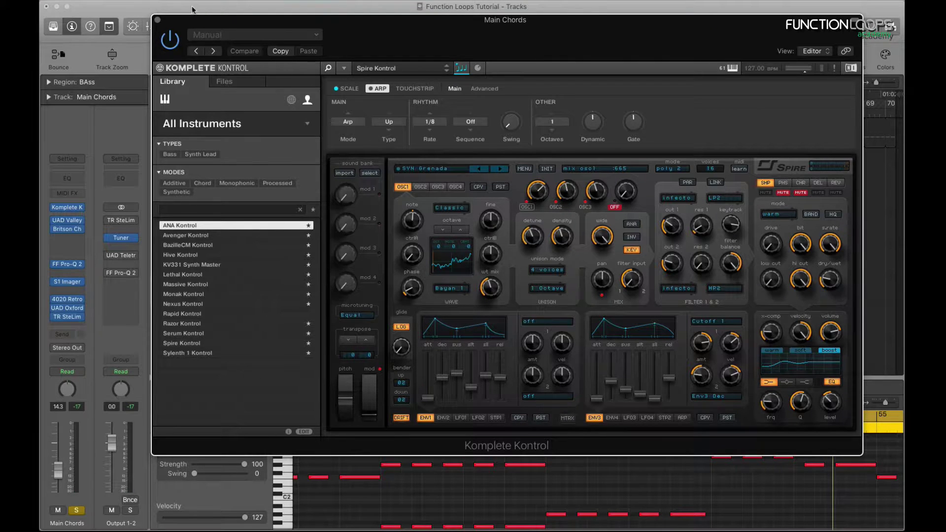
click(158, 20)
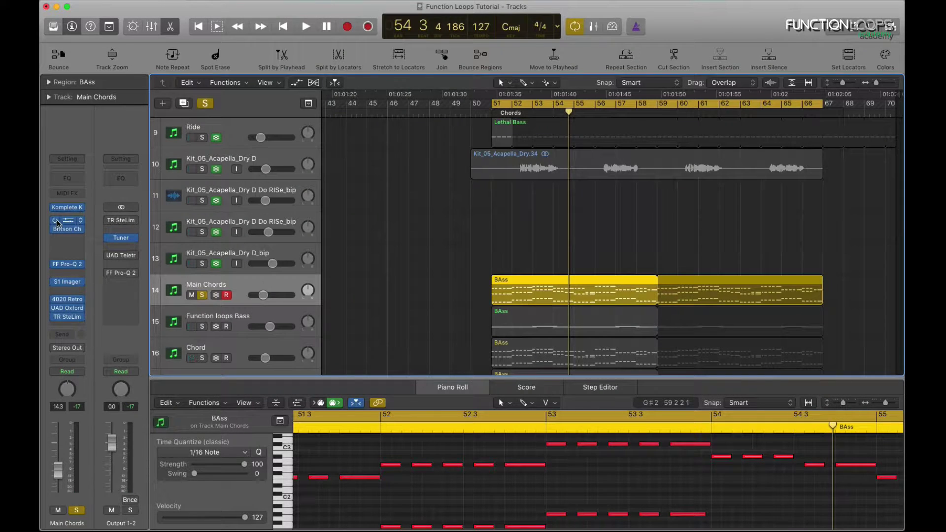
click(384, 262)
key(space)
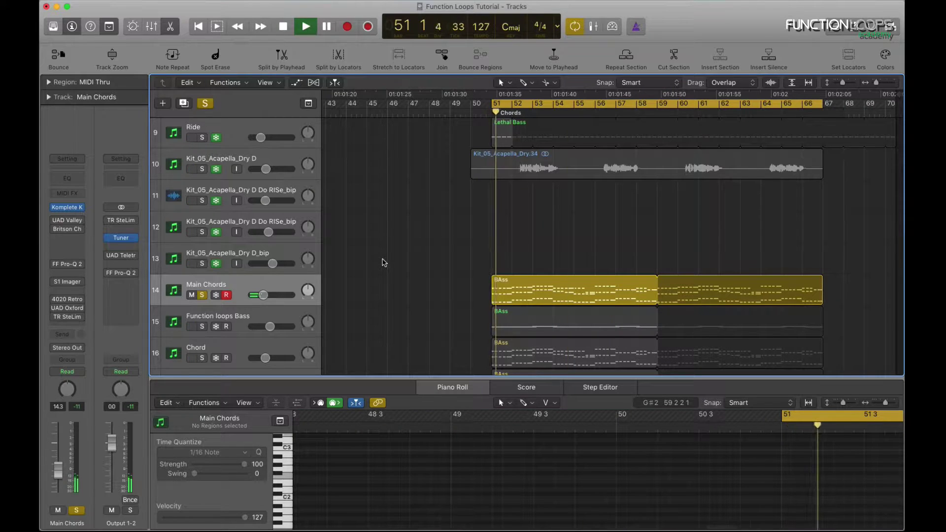
key(space)
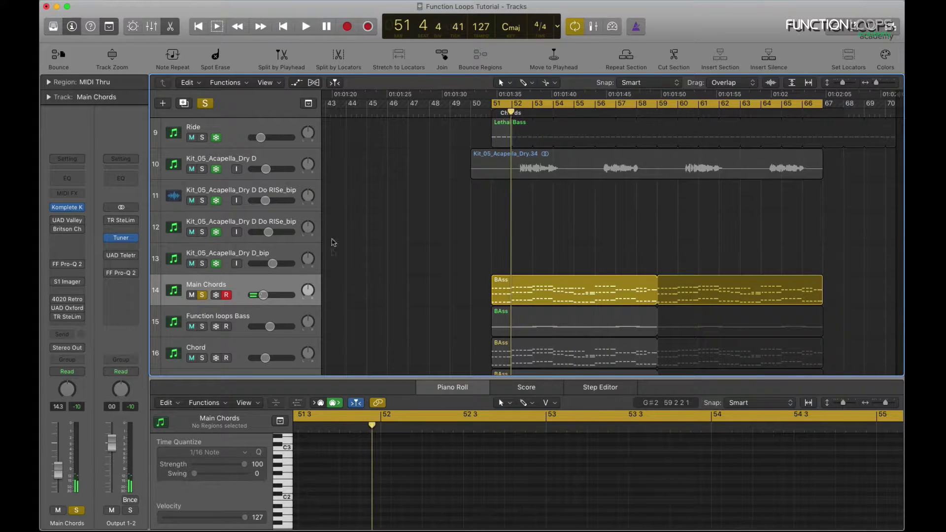
Step: Enable the UAD Valley People Dyna-mite limiter on Main Chords and audition it in playback
click(63, 223)
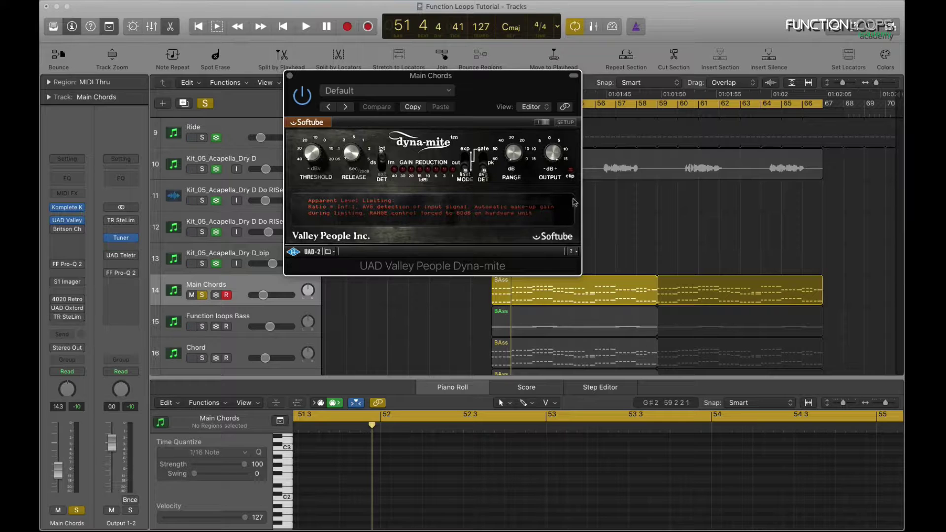
key(space)
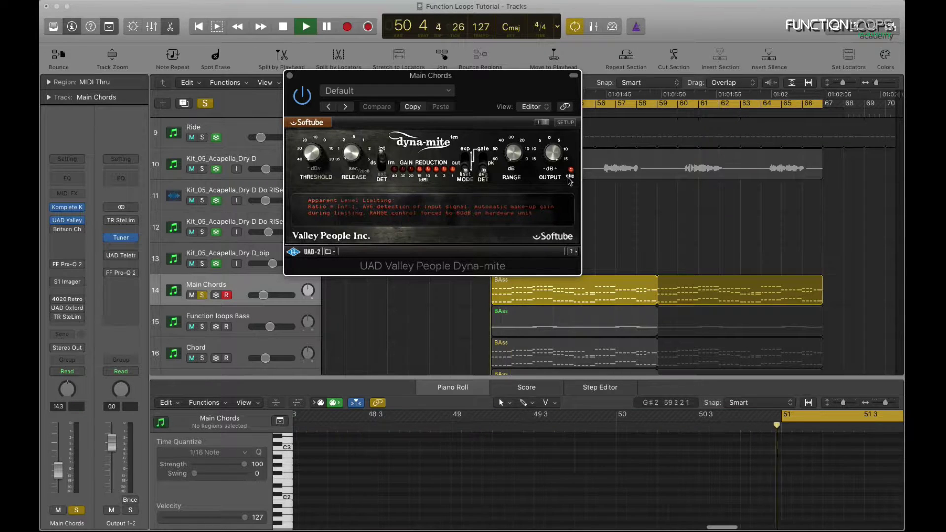
key(space)
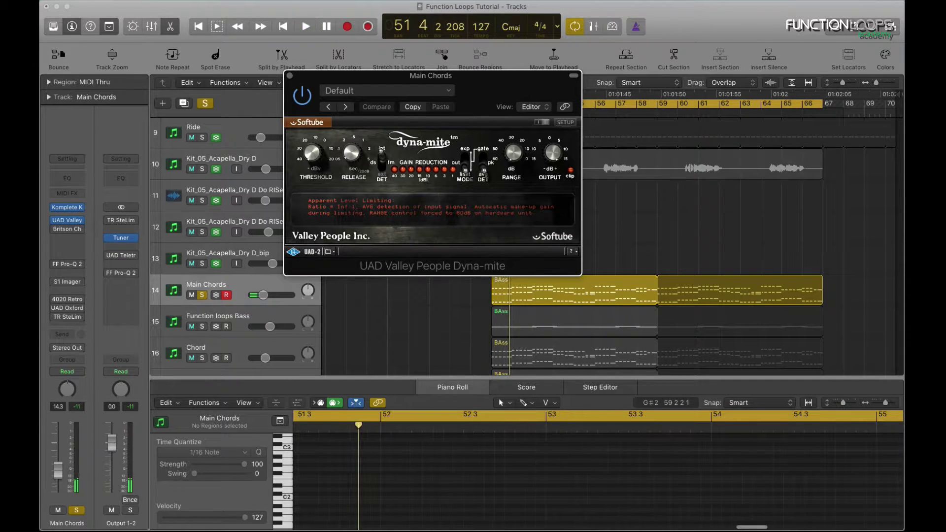
Step: Enable the Britson Channel plug-in on Main Chords, audition it in playback and close its window
click(74, 233)
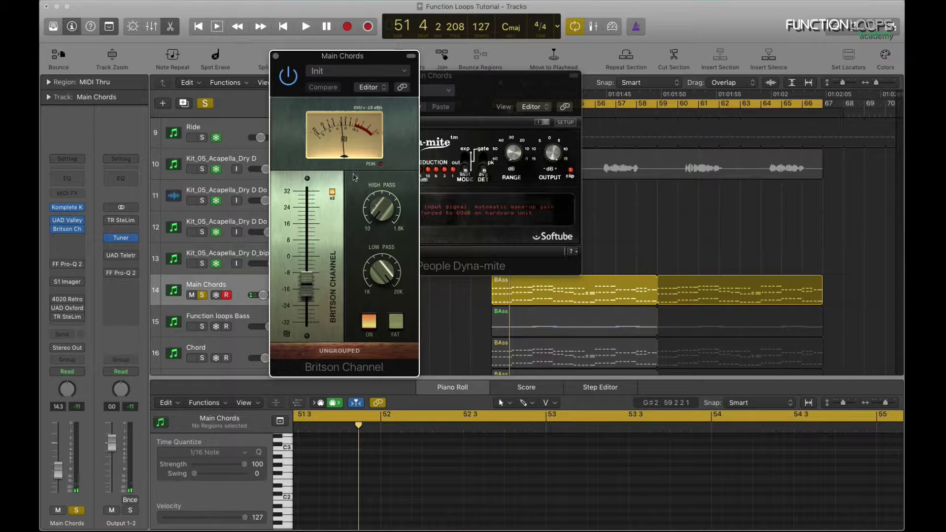
key(space)
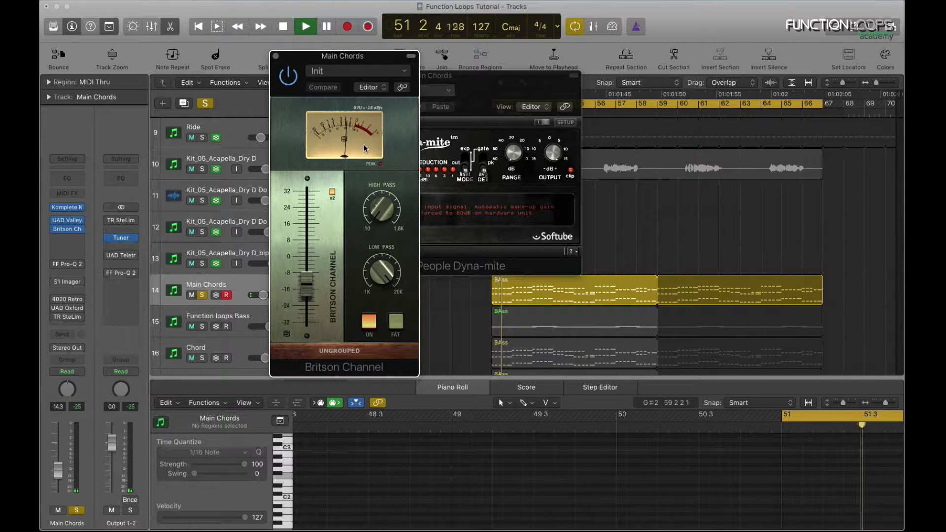
click(276, 55)
key(space)
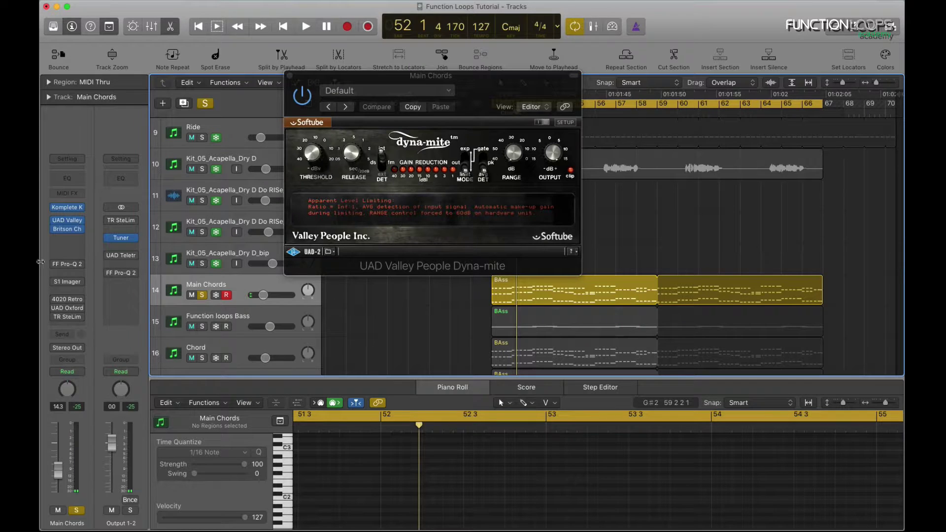
Step: Enable the FF Pro-Q 2 equalizer on Main Chords and audition its 324 Hz and 8.8 kHz bands in solo during playback
click(68, 266)
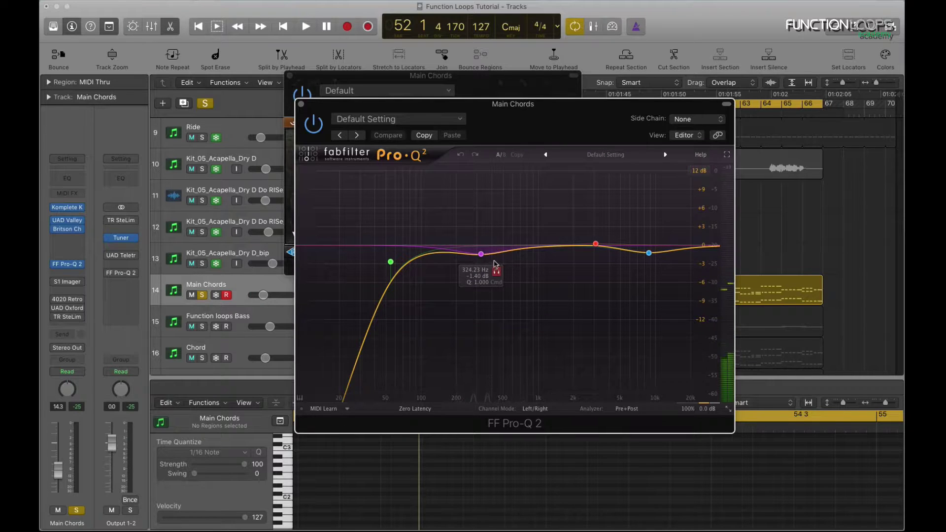
key(space)
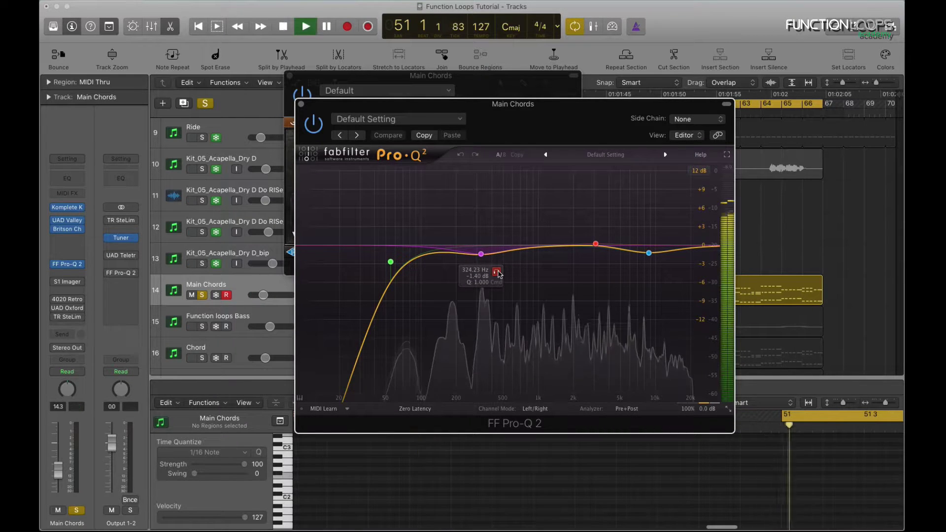
click(497, 273)
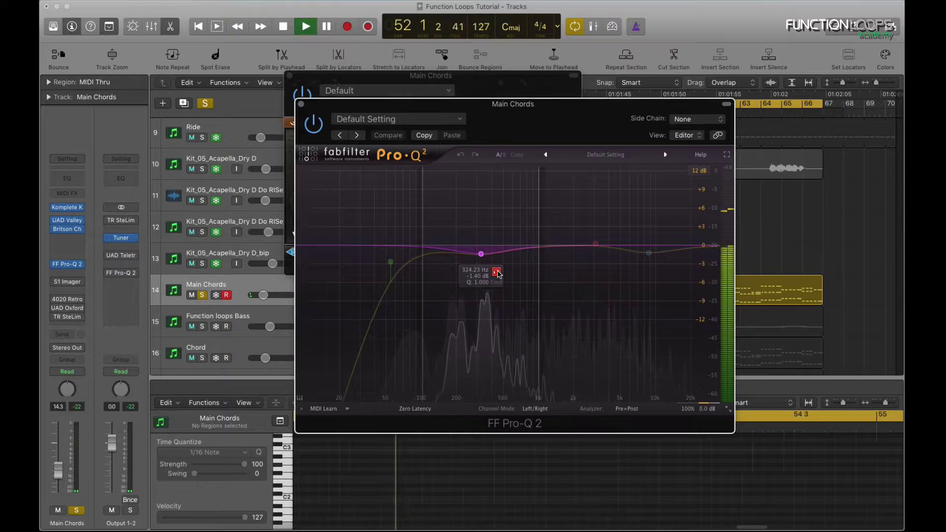
click(498, 272)
click(649, 253)
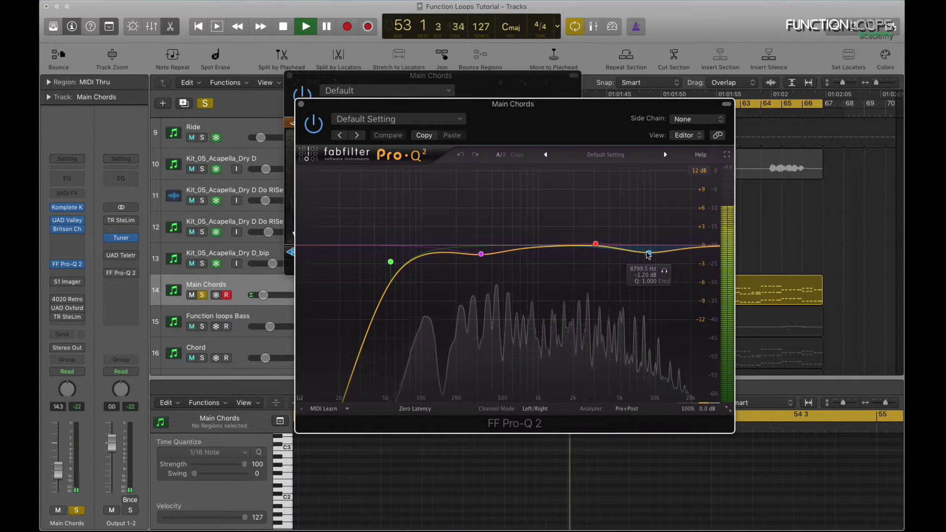
click(665, 271)
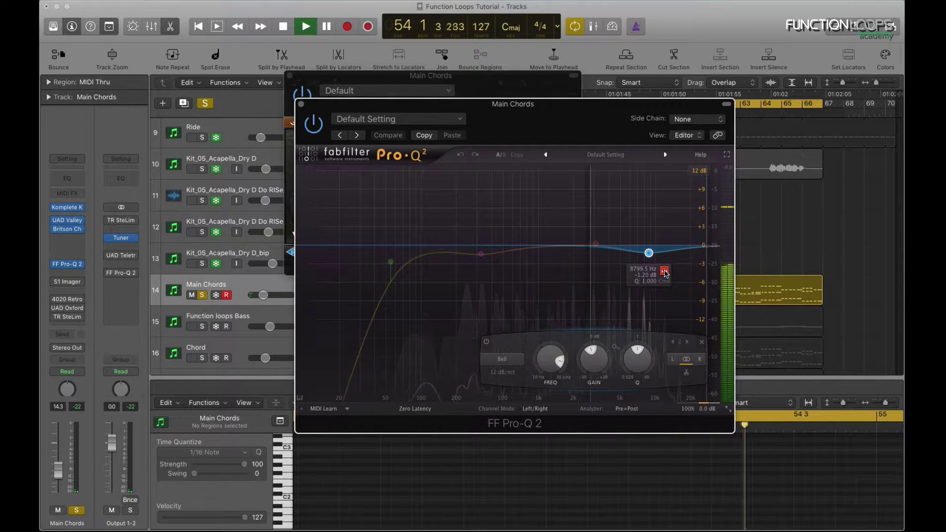
click(665, 271)
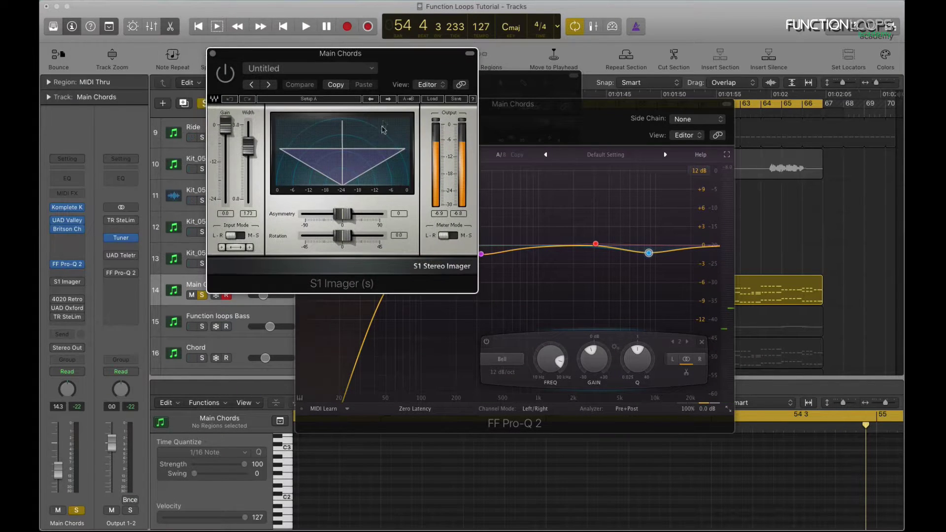
Step: Compare the S1 Imager on and bypassed on Main Chords in playback, shift its stereo image to rotation 1.5, and leave it enabled
key(space)
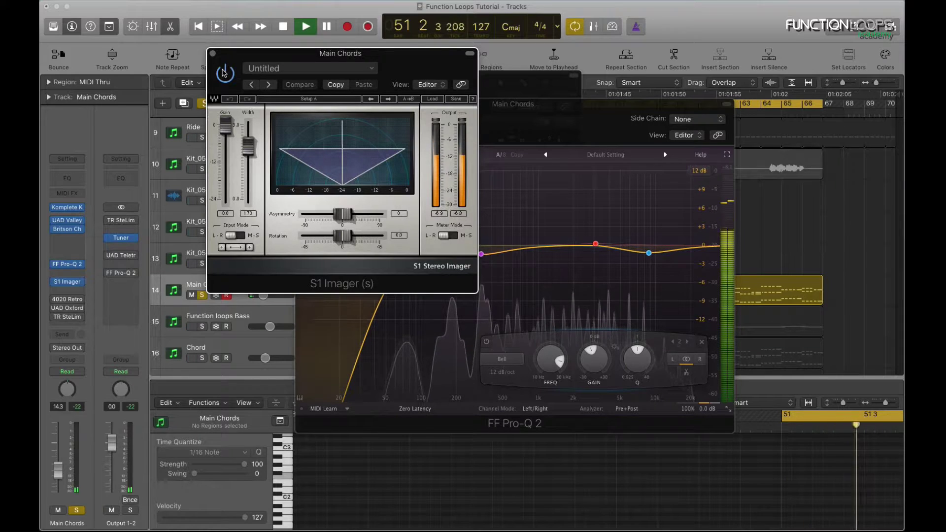
click(224, 73)
click(224, 73)
key(space)
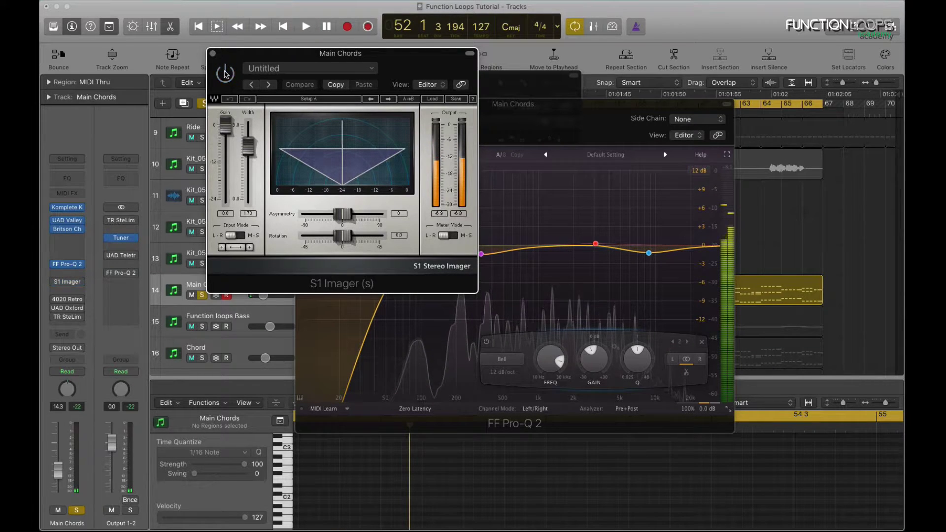
drag(342, 167, 351, 194)
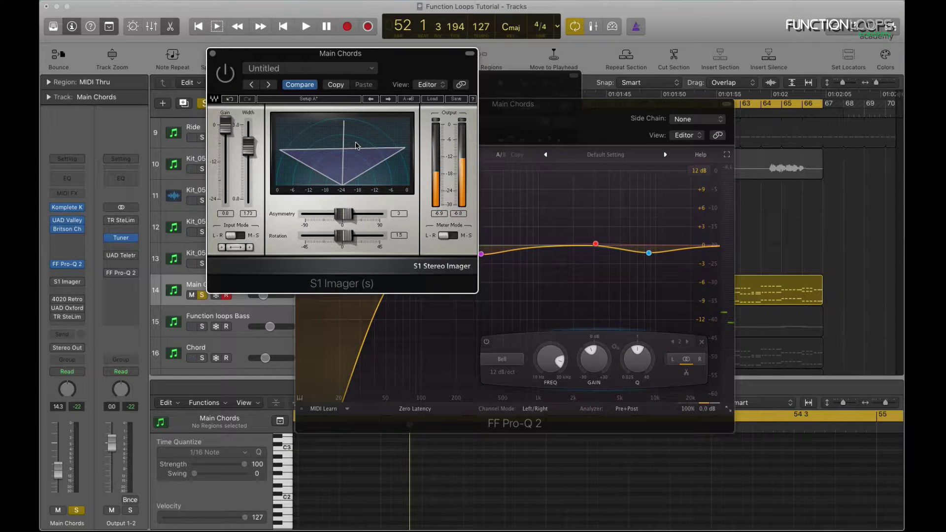
click(68, 282)
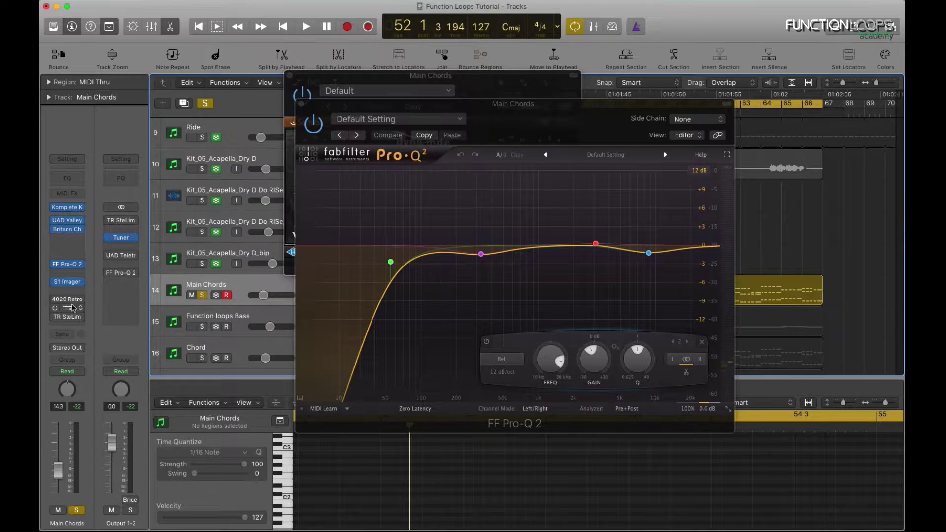
Step: Enable the 4020 Retro EQ on Main Chords and start playback to audition it
click(67, 299)
drag(178, 31, 424, 57)
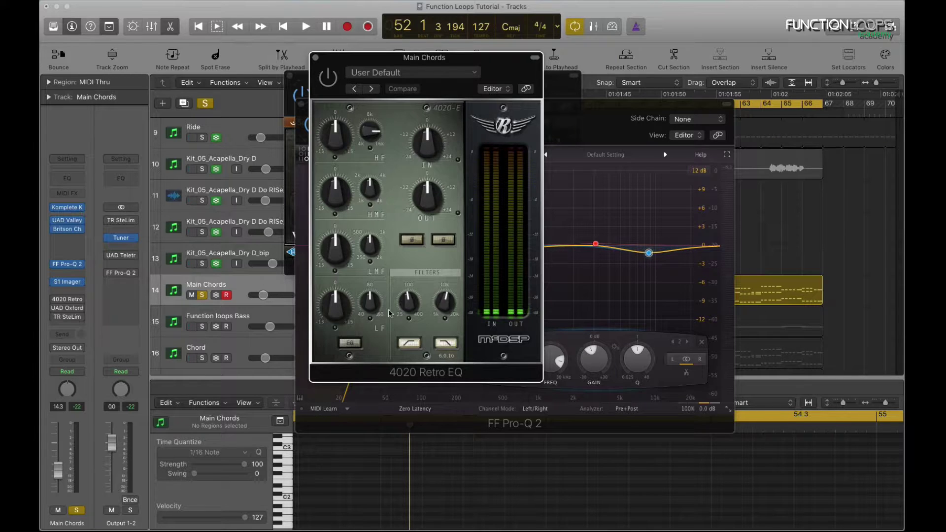
key(space)
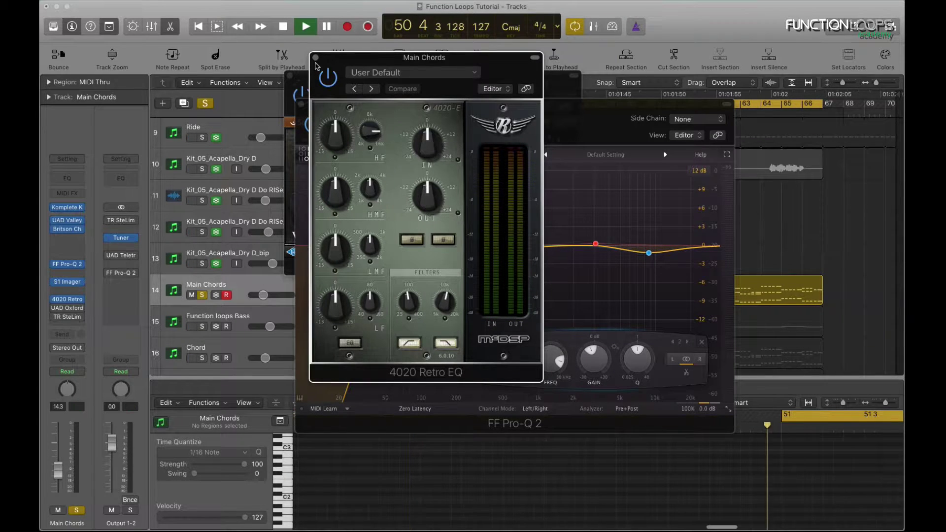
Step: Enable the UAD Oxford Inflator on Main Chords, audition it in playback and close its window
click(67, 308)
key(space)
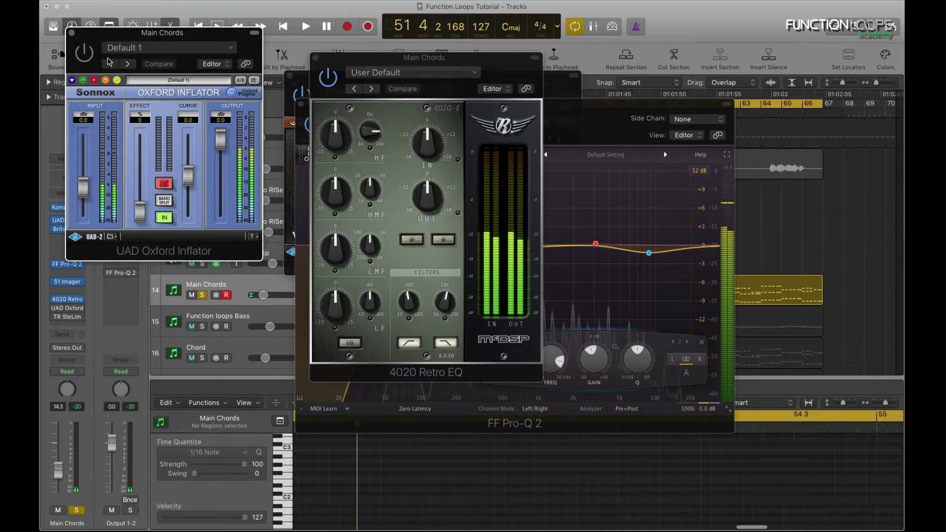
key(space)
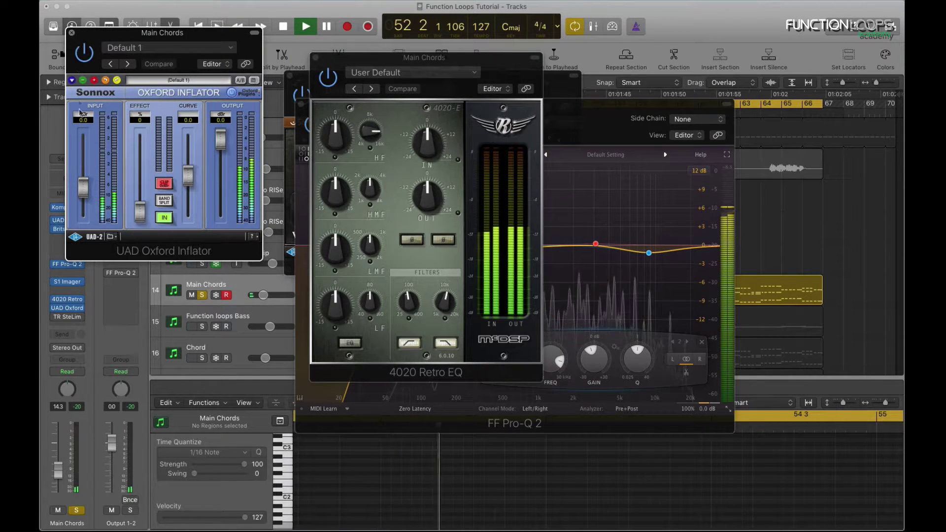
click(68, 308)
Step: Enable the TR SteLim limiter on Main Chords, audition it, and close all open plug-in windows
click(69, 318)
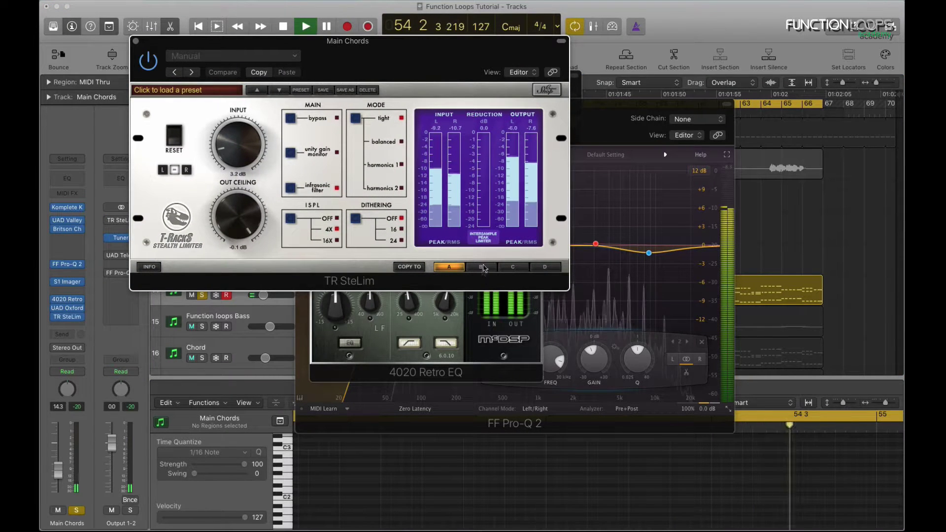
click(135, 41)
click(315, 57)
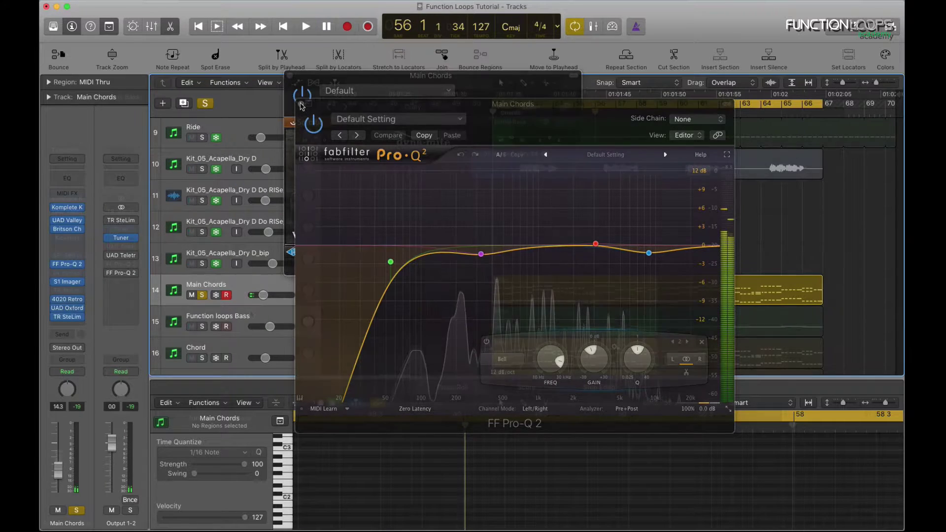
click(290, 75)
Step: Select the Function loops Bass track and examine the notes of its BAss region in the Piano Roll during playback
click(243, 316)
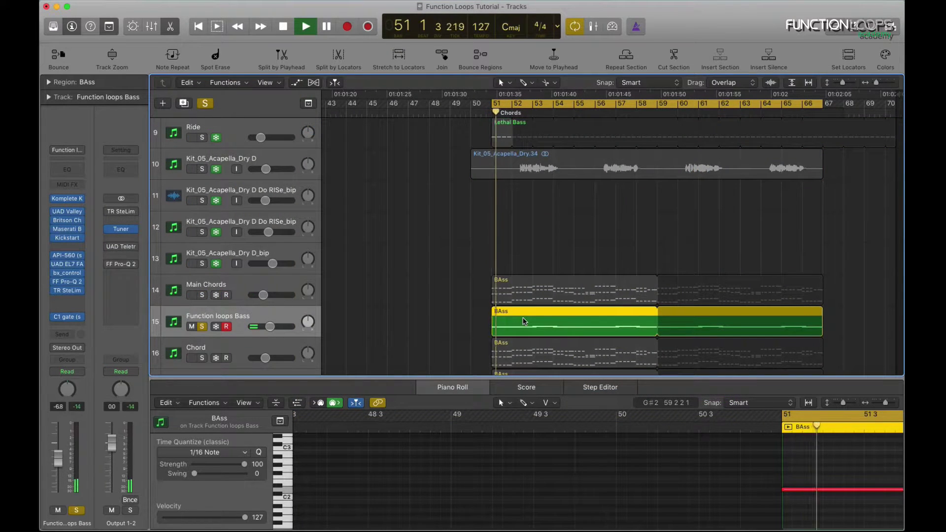
double_click(523, 318)
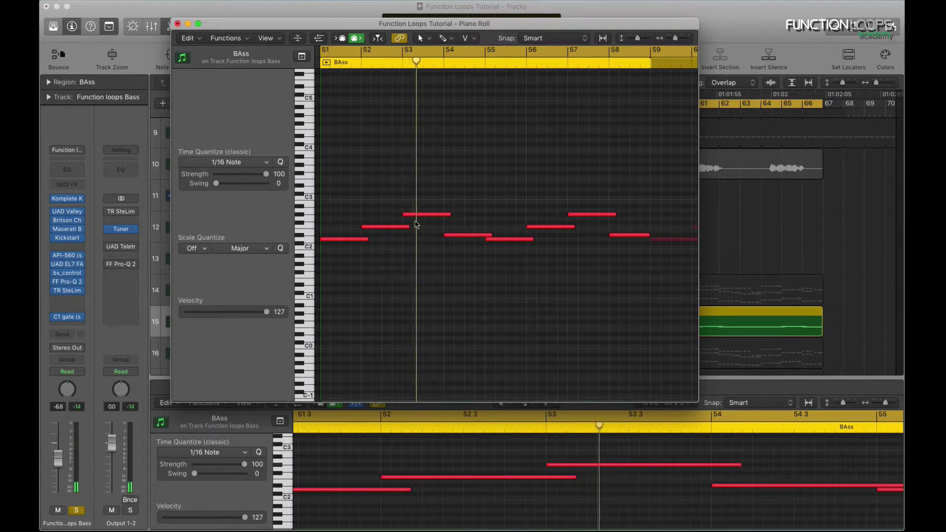
click(177, 24)
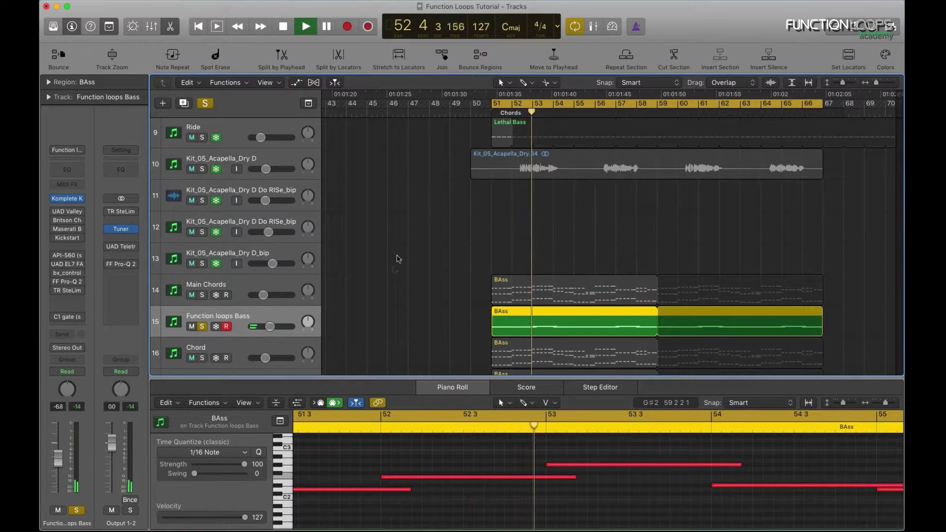
key(space)
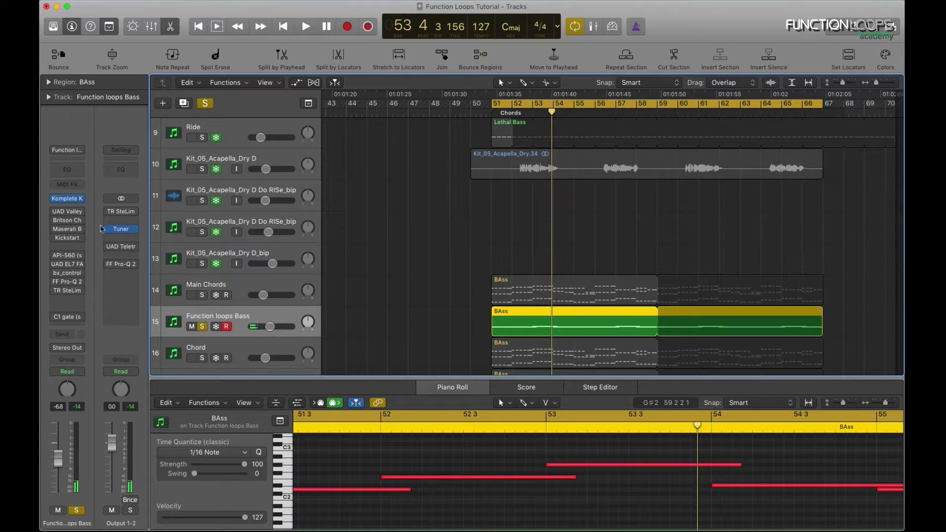
Step: Enable the UAD Valley People Dyna-mite on Function loops Bass, audition it in playback and close its window
click(76, 213)
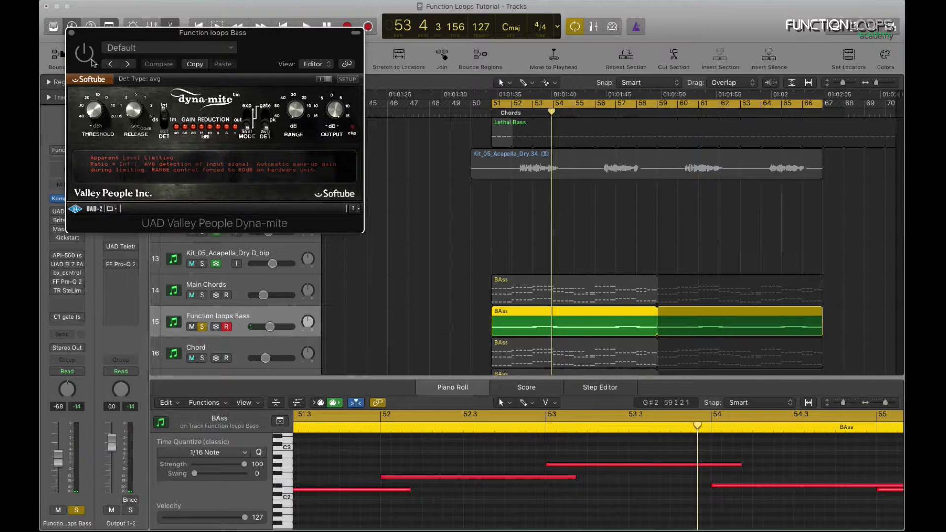
key(space)
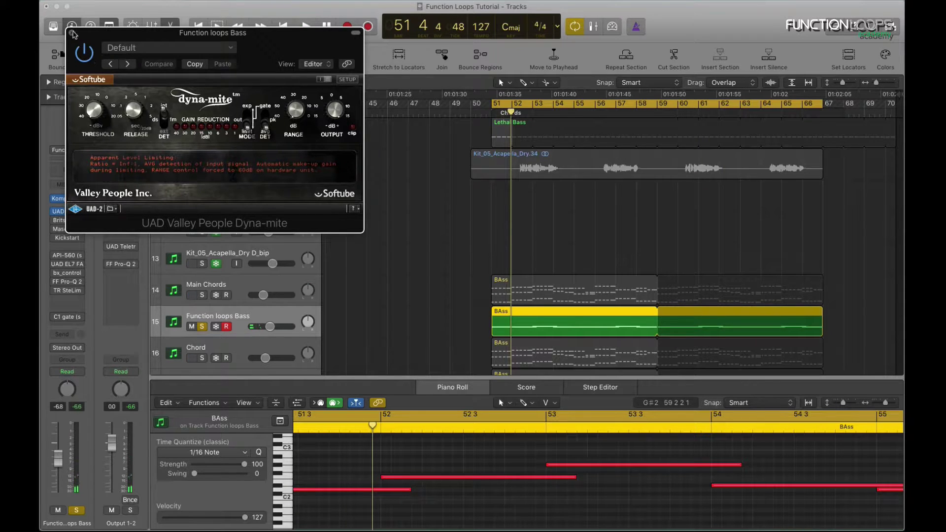
click(73, 33)
Step: Review the Spire instrument in Komplete Kontrol on Function loops Bass, and enable the track's Britson Channel plug-in
key(v)
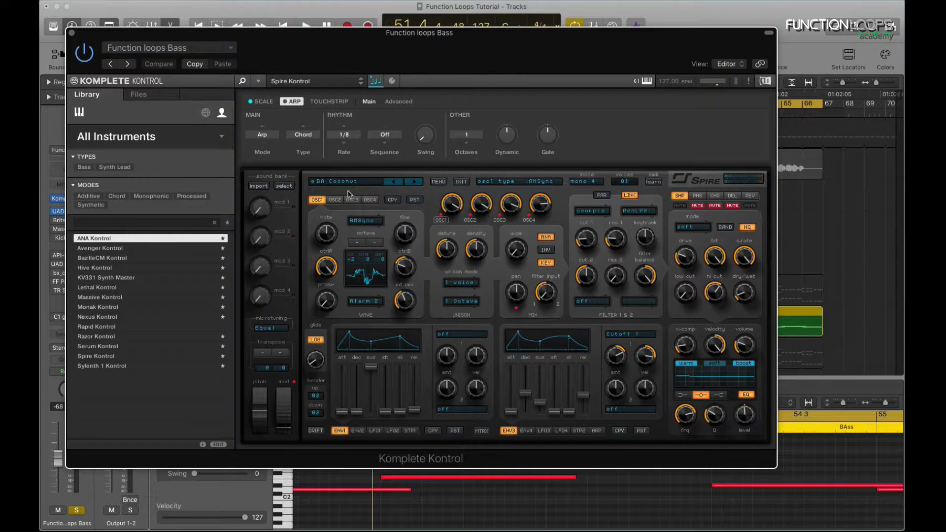
click(72, 33)
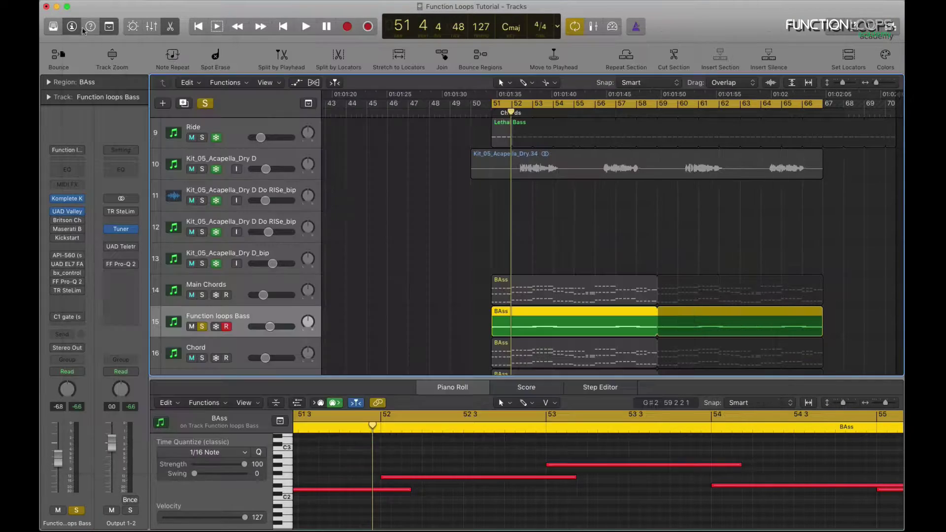
click(65, 222)
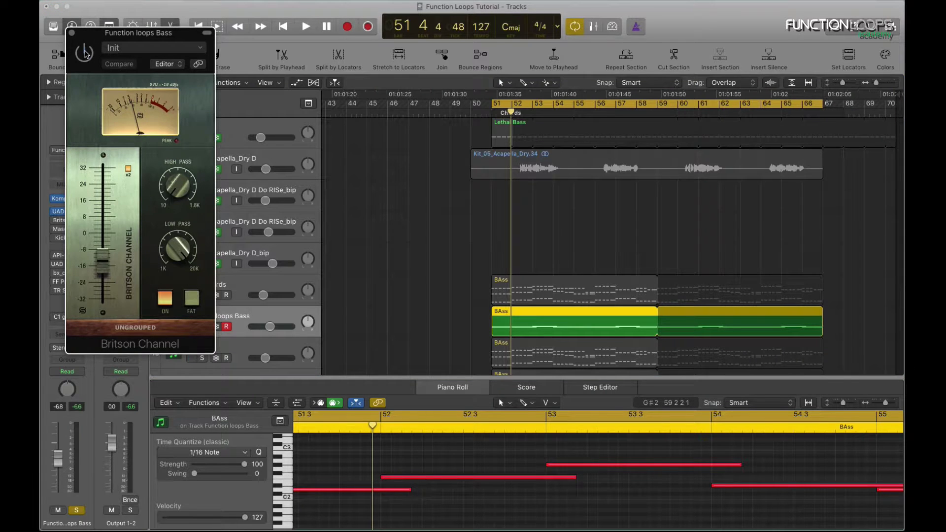
Step: Enable the Maserati B72 plug-in with the More Punch preset on Function loops Bass and audition it in playback
click(64, 230)
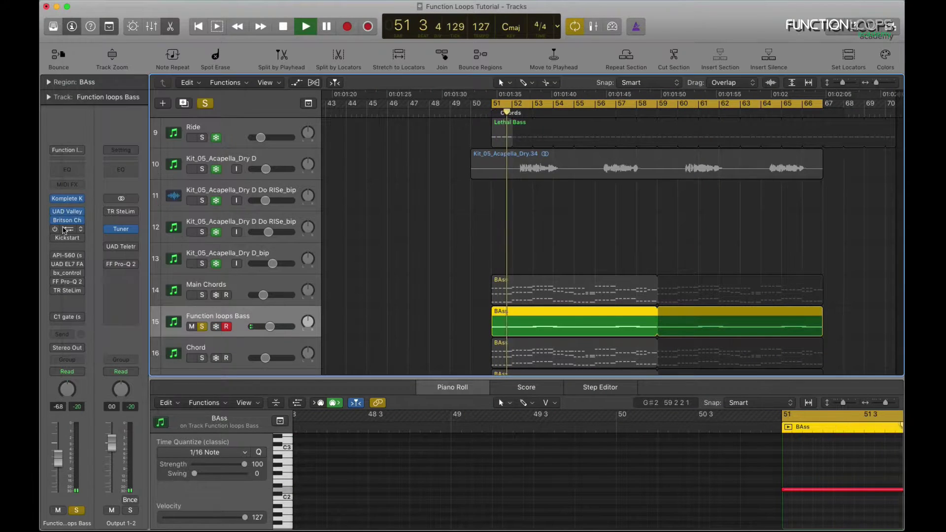
click(64, 229)
drag(120, 82, 337, 112)
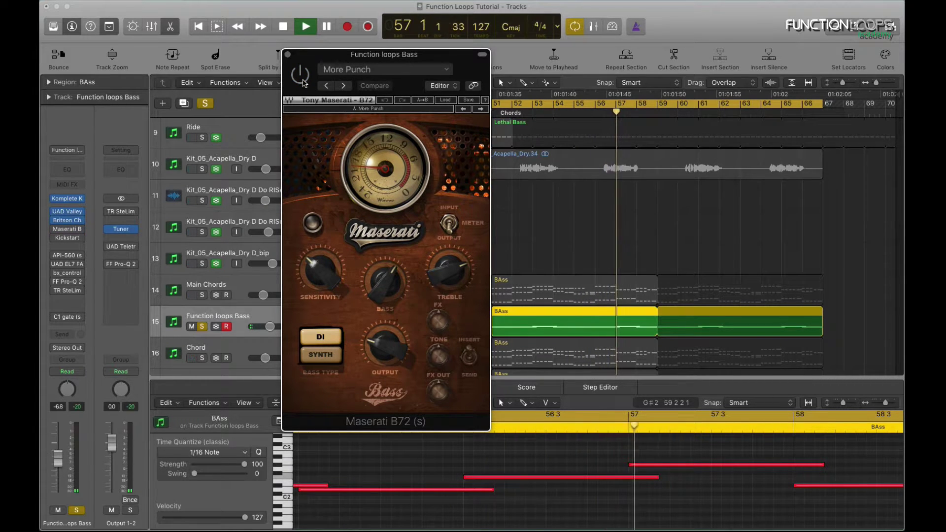
key(space)
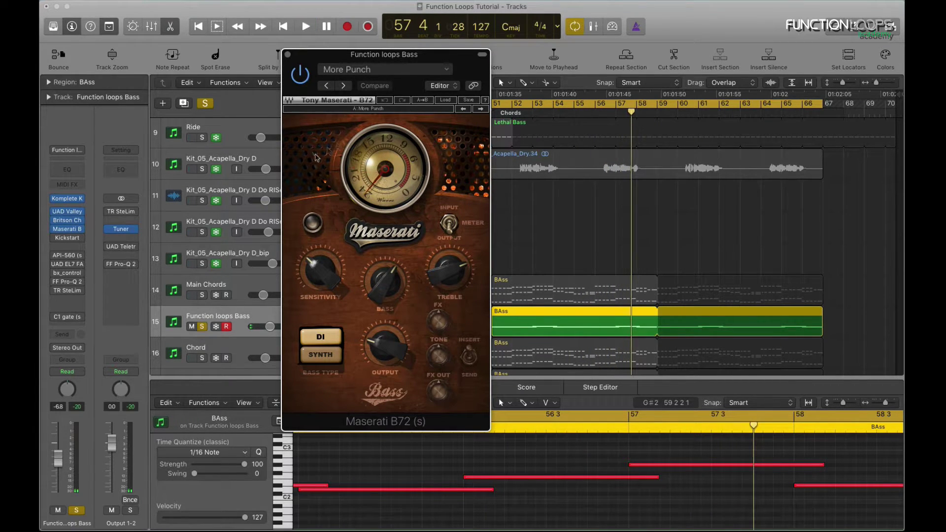
Step: Enable Kickstart on Function loops Bass, audition its sidechain effect, and close the Kickstart and Maserati B72 windows
click(59, 237)
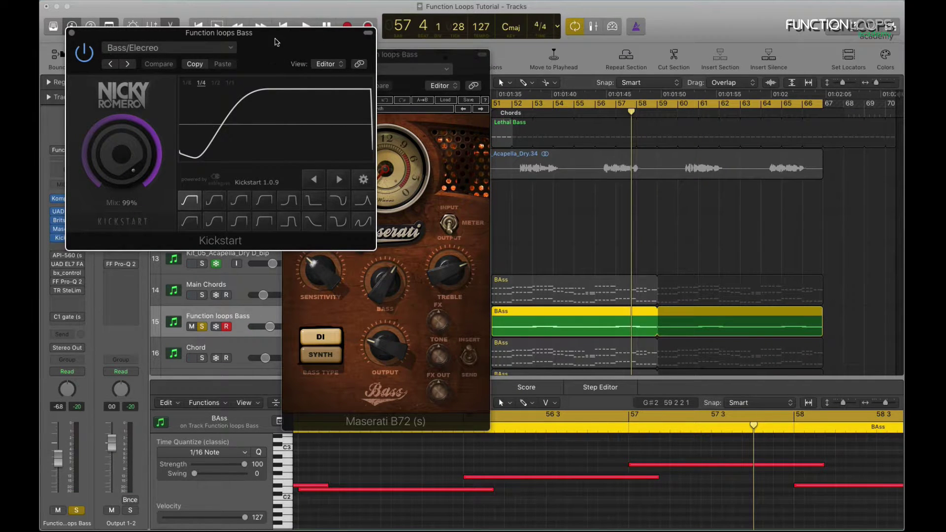
drag(223, 42, 257, 43)
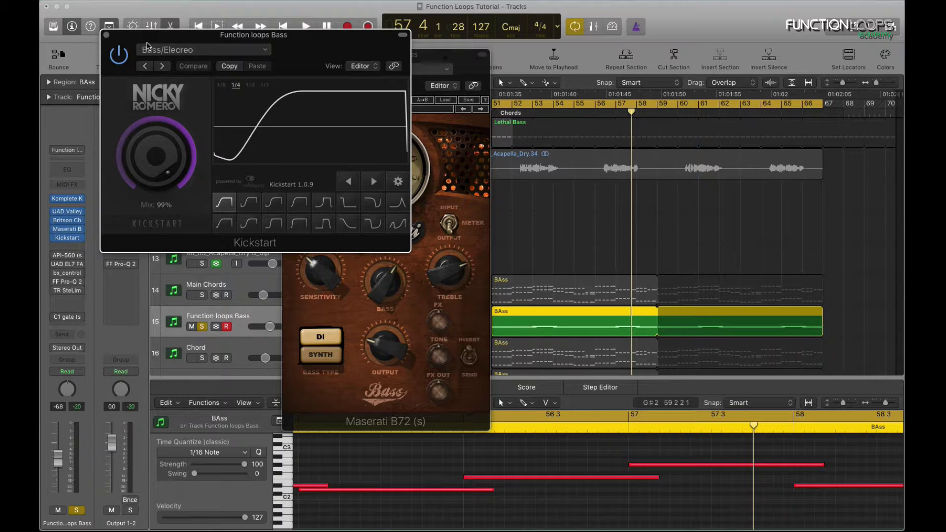
key(space)
click(106, 34)
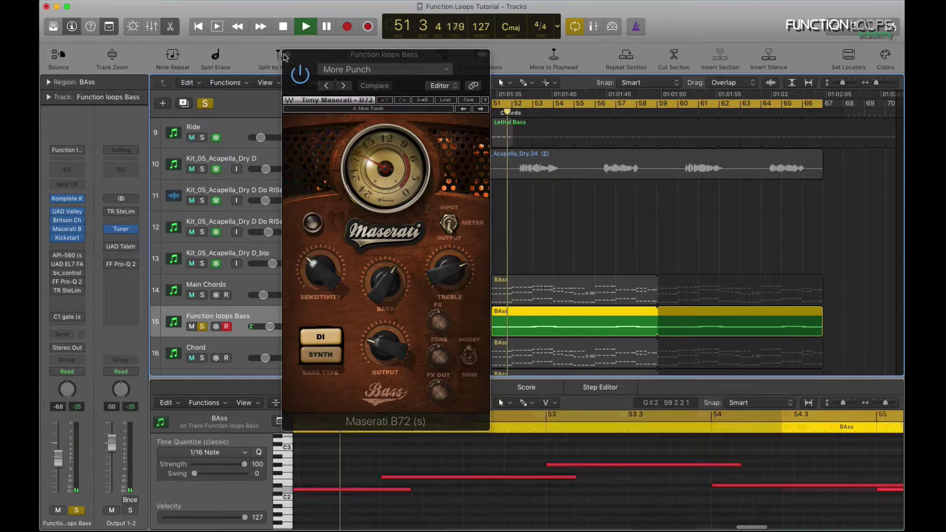
click(287, 54)
Step: Enable the API-560 equalizer with the Bass 3 preset on Function loops Bass, audition it and close its window
click(67, 255)
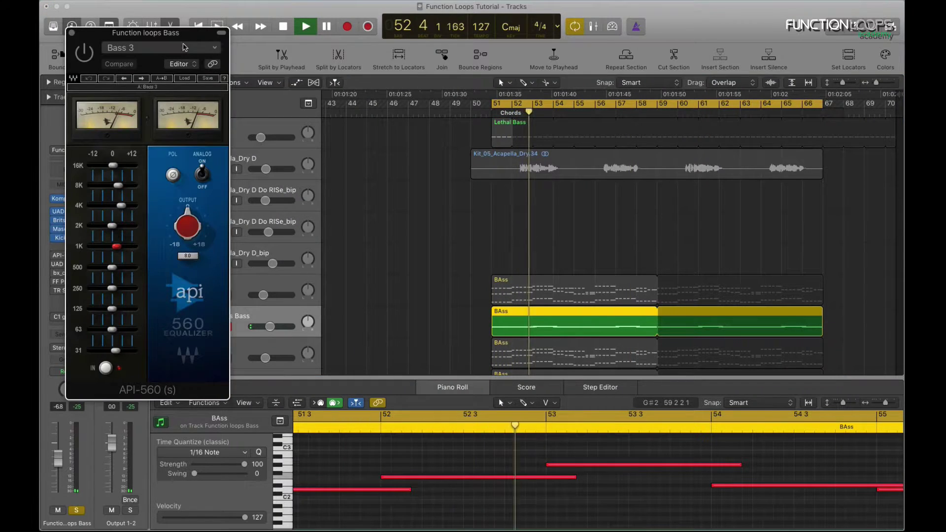
drag(184, 47, 458, 69)
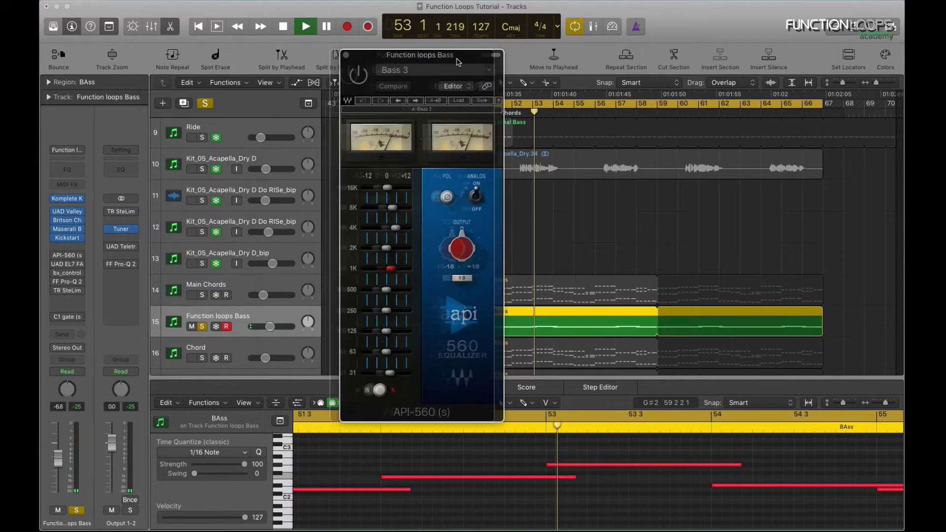
click(357, 75)
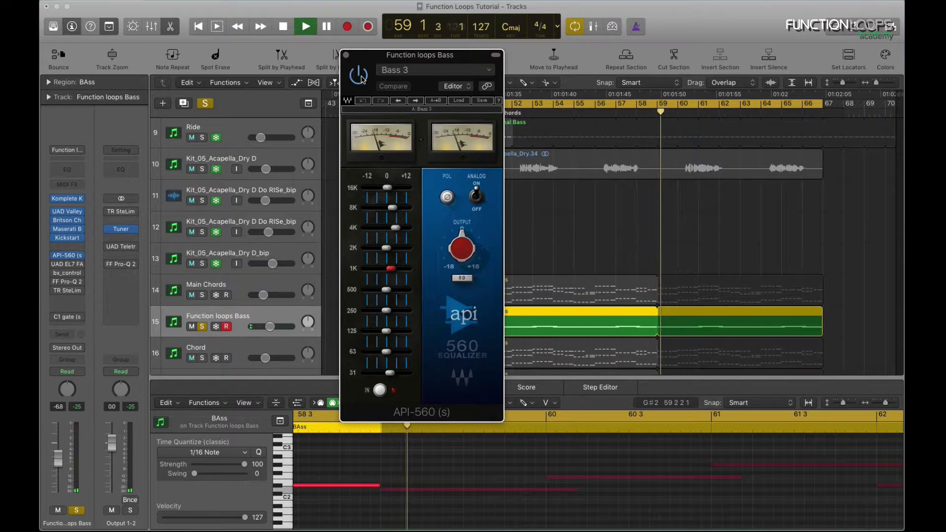
click(346, 55)
Step: Enable the UAD EL7 FATSO Jr with the Thicker Bass preset on Function loops Bass, audition it and close its window
click(67, 264)
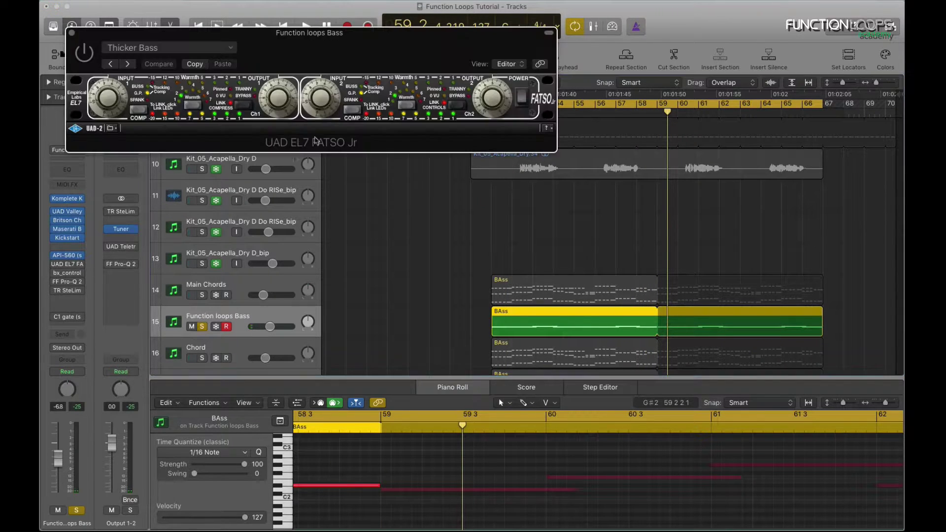
drag(331, 38, 417, 58)
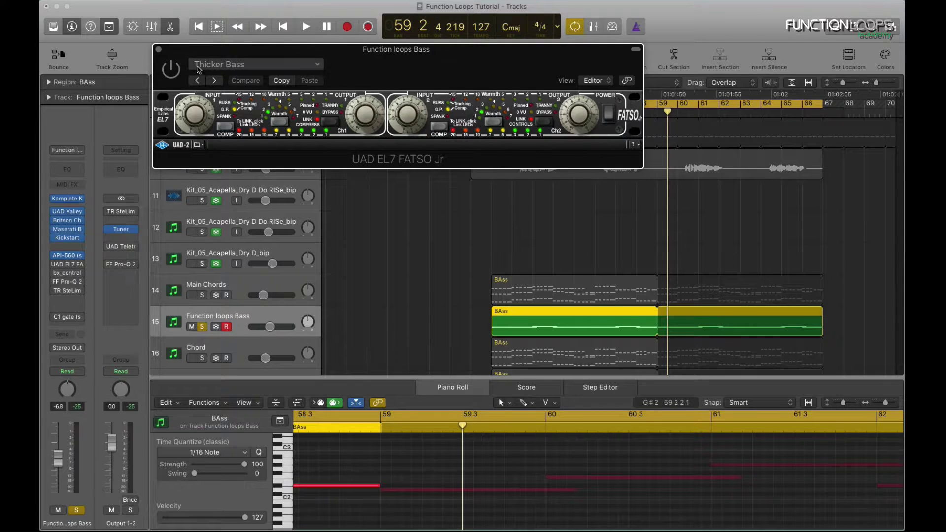
click(167, 68)
key(space)
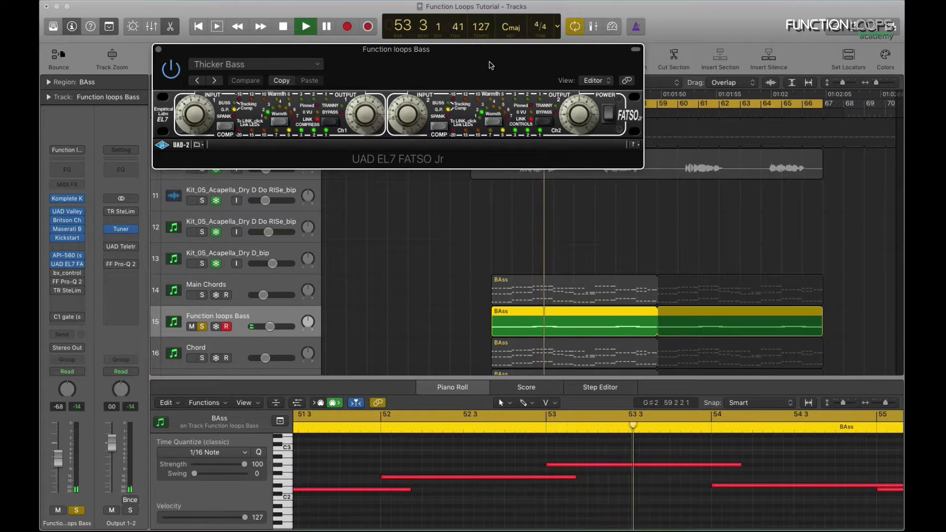
click(158, 50)
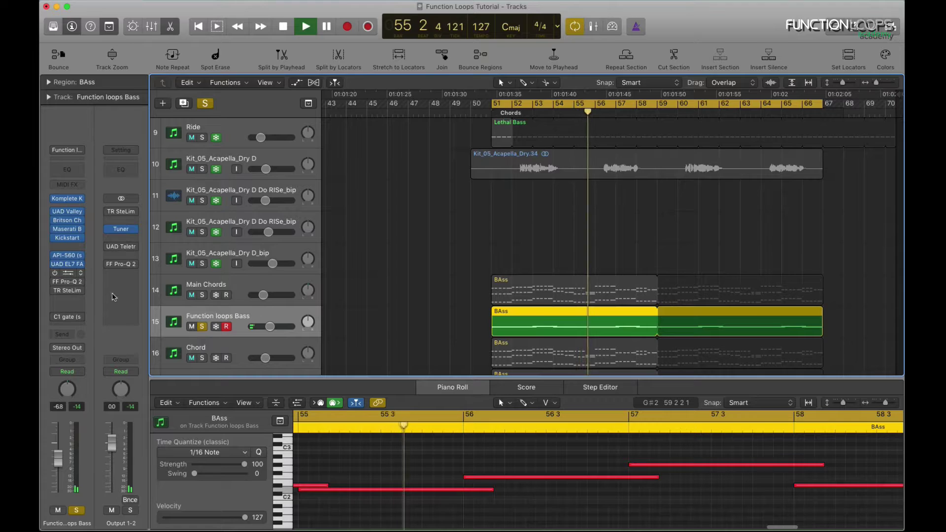
Step: Enable bx_control V2 on Function loops Bass, review its Mono-Maker setting during playback and close its window
click(70, 274)
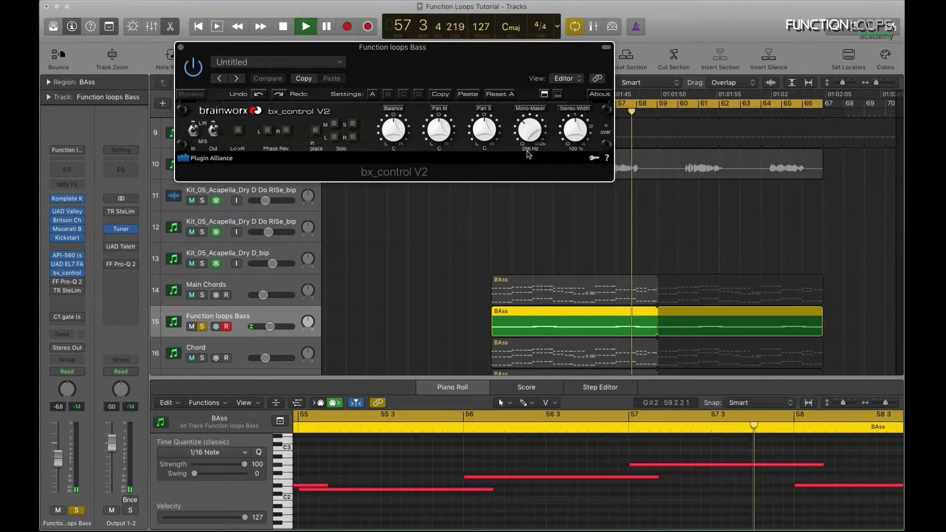
key(space)
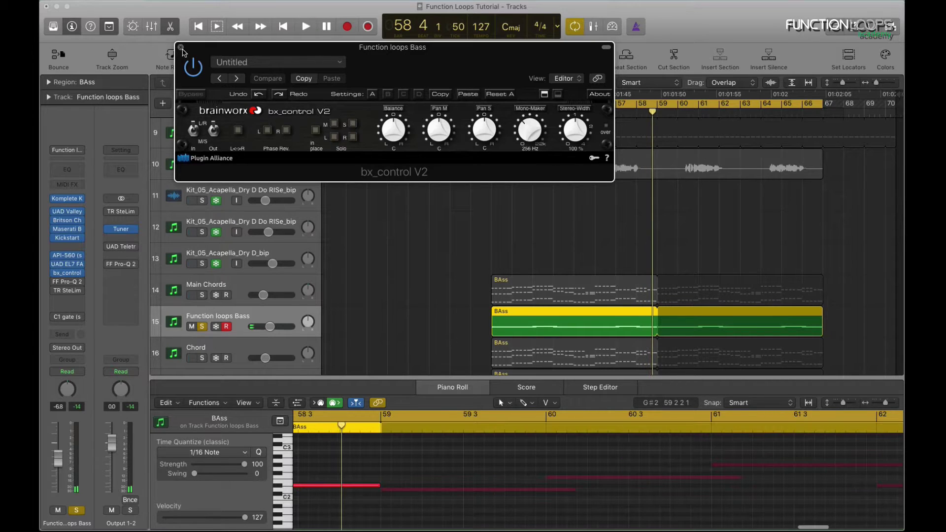
click(180, 47)
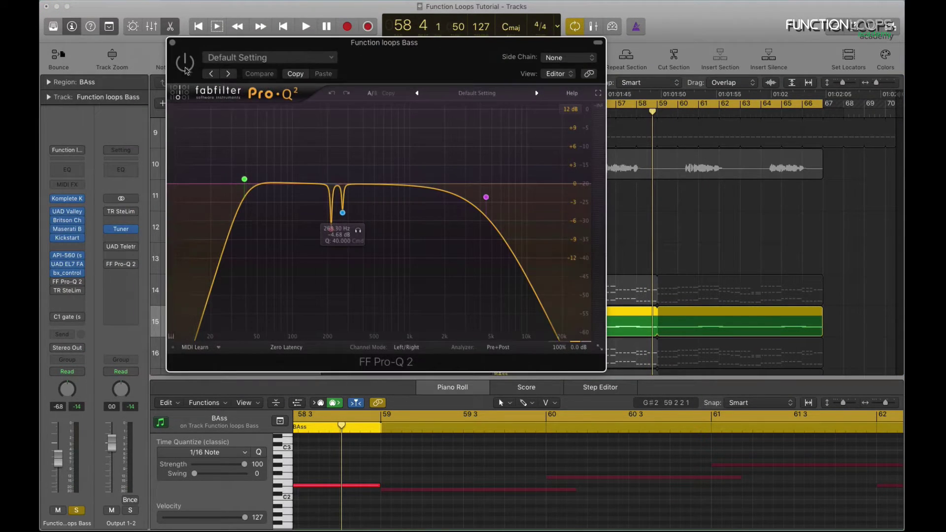
Step: Enable FF Pro-Q 2 on Function loops Bass and listen to its 268 Hz and 214 Hz notch bands in isolation during playback
key(space)
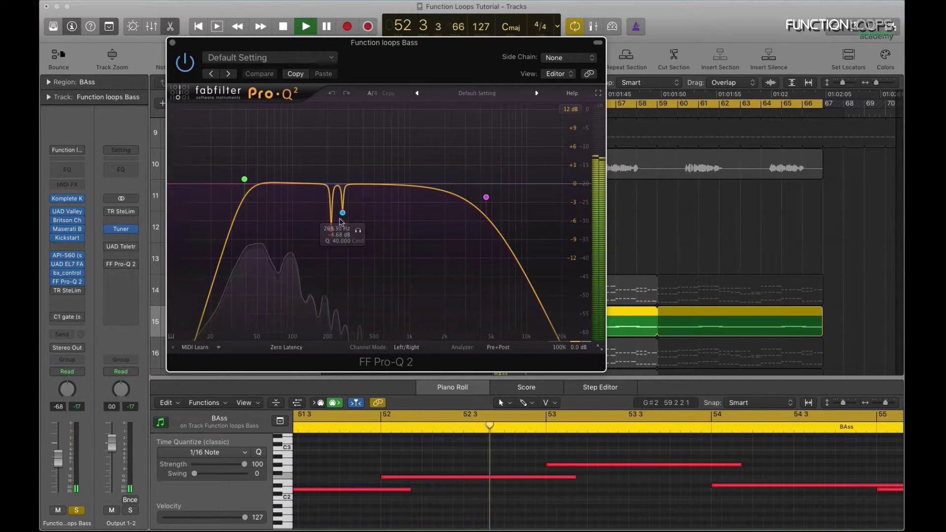
click(359, 231)
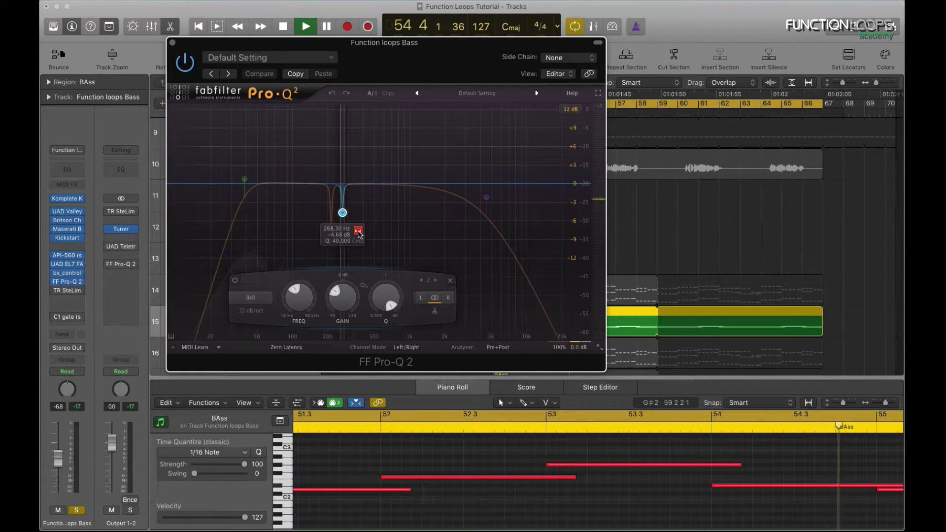
click(331, 230)
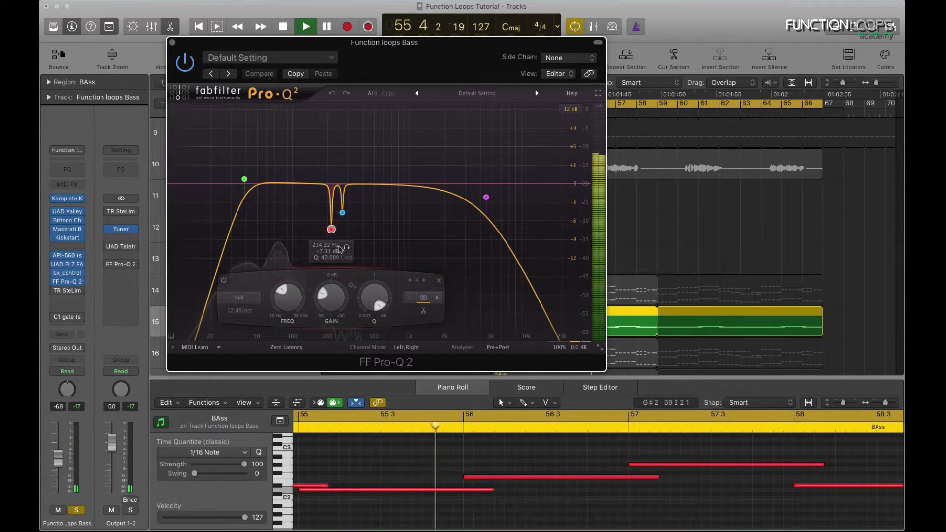
click(346, 248)
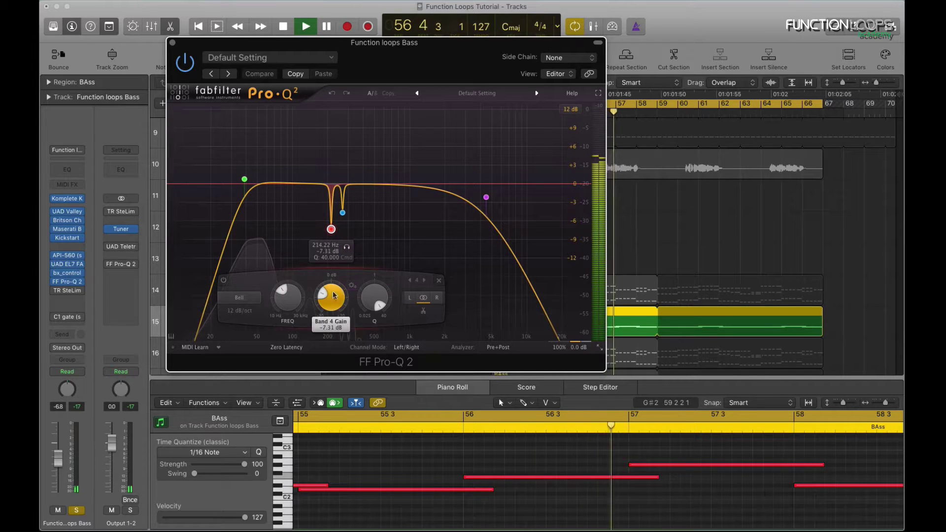
Step: Boost the 214 Hz and 268 Hz notch bands in turn to hear the resonances, undoing each boost
scroll(334, 296, up, 10)
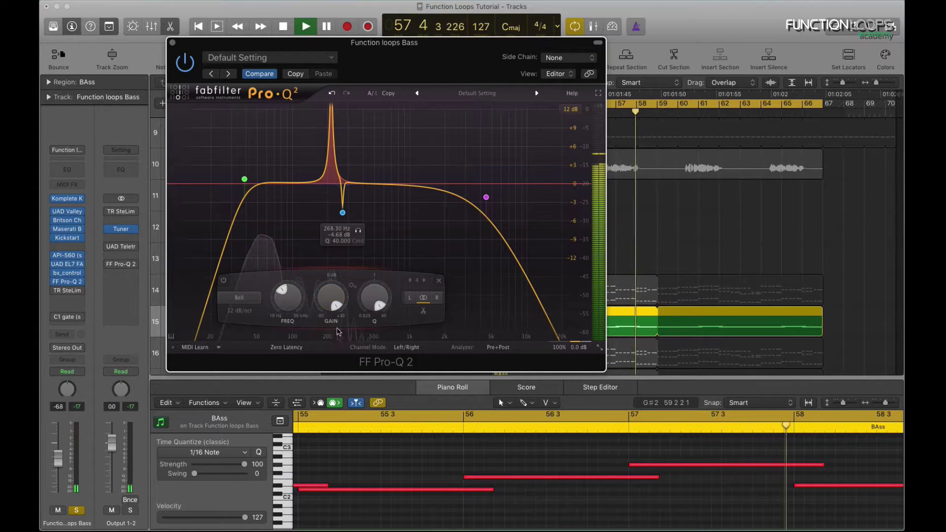
key(super+z)
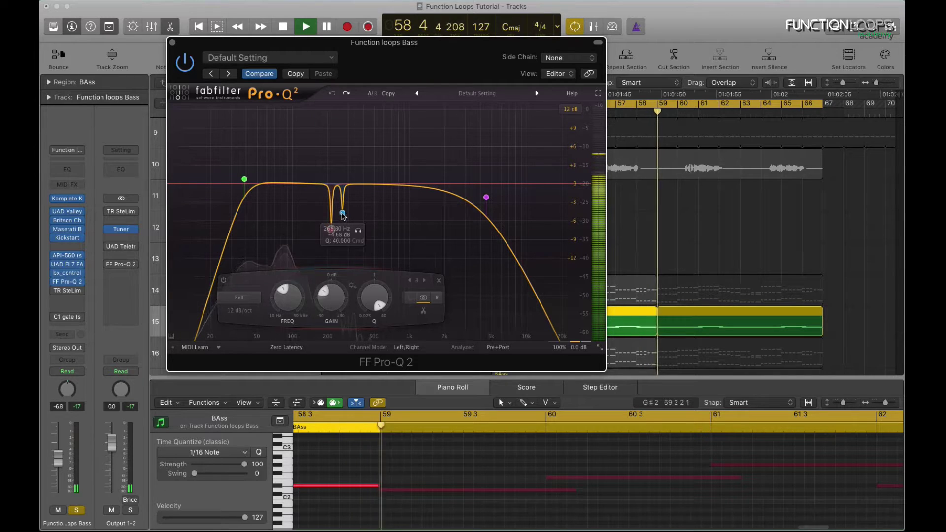
scroll(342, 296, up, 10)
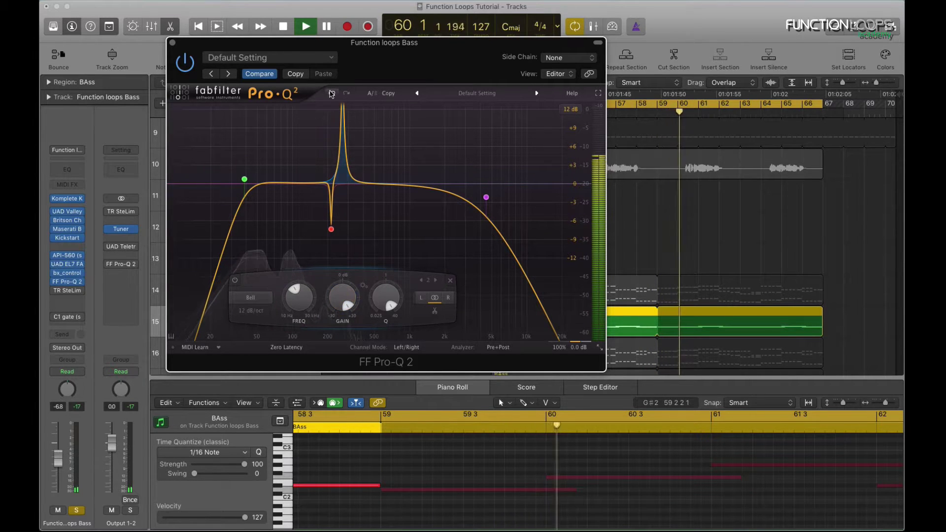
click(331, 94)
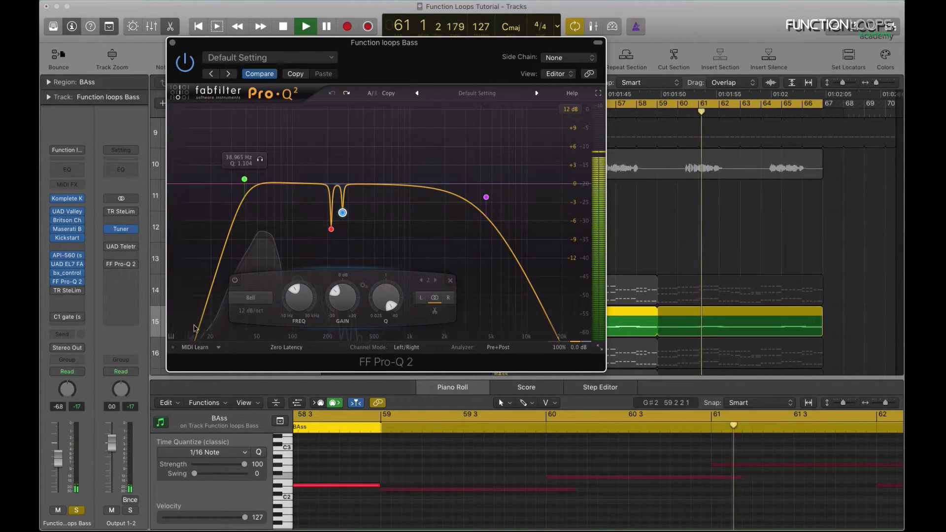
Step: Close the equalizer, enable the T-RackS Stealth Limiter on Function loops Bass, and audition it before closing its window
key(super+w)
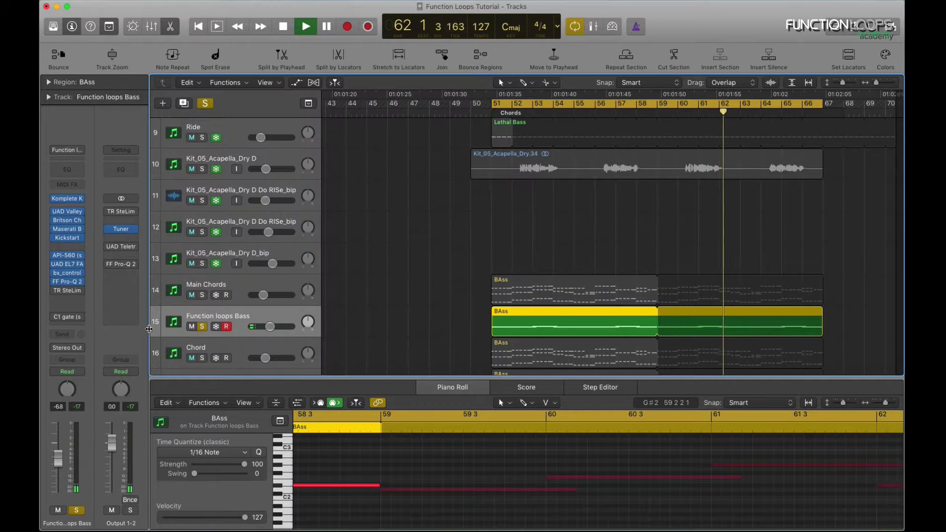
click(67, 290)
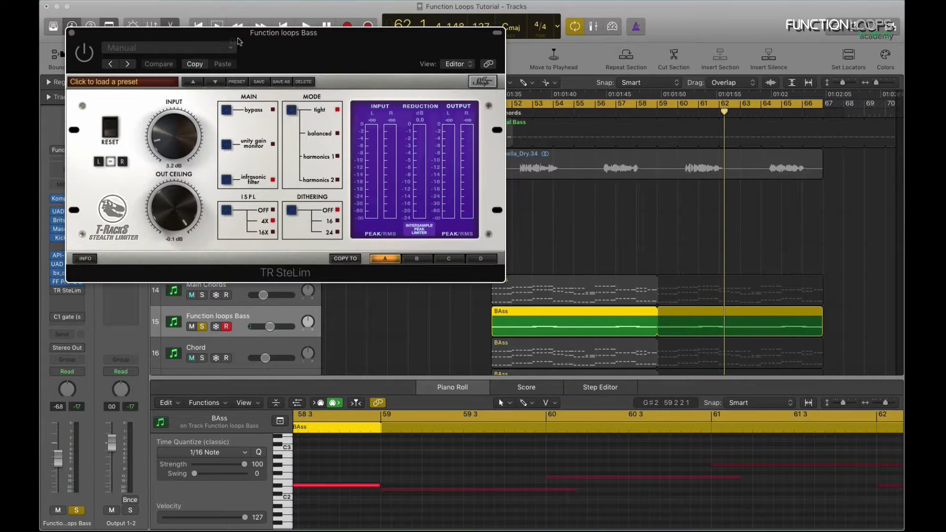
key(space)
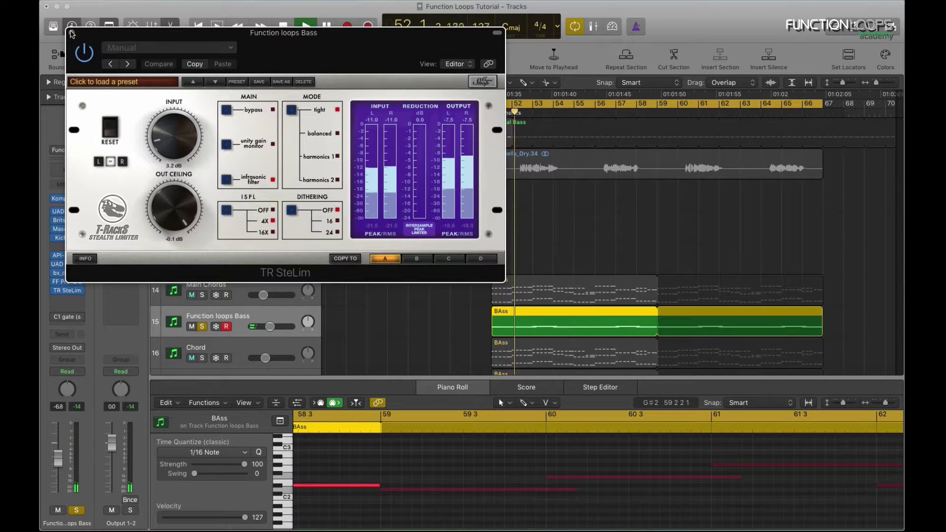
click(67, 290)
Step: Open the C1 gate on Function loops Bass and enable it
click(67, 316)
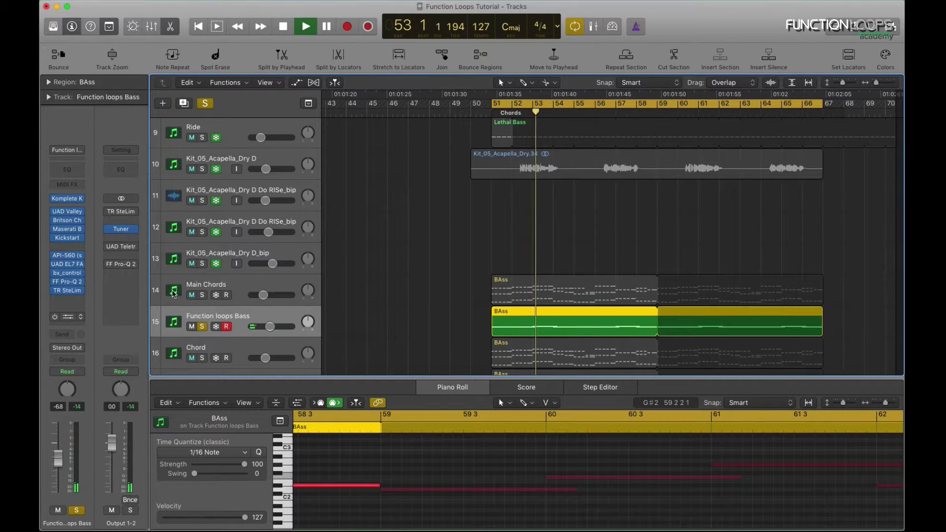
key(space)
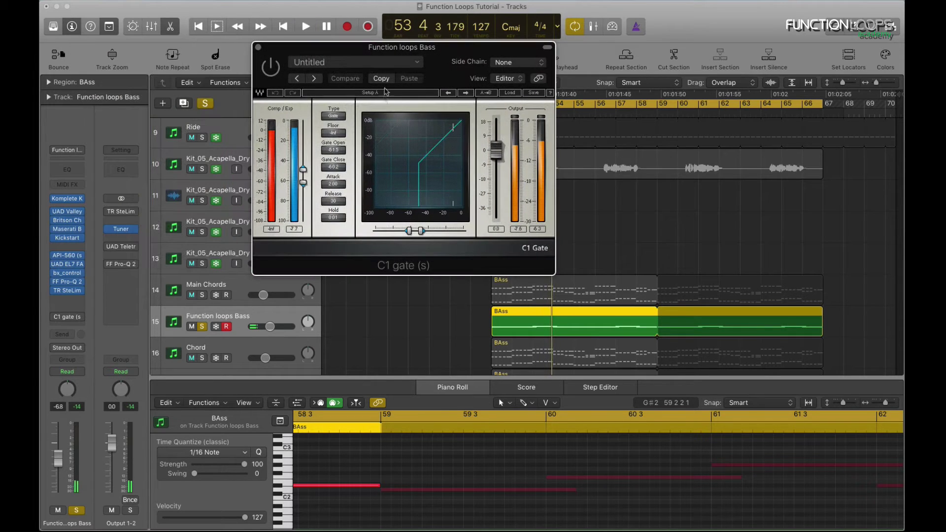
click(269, 66)
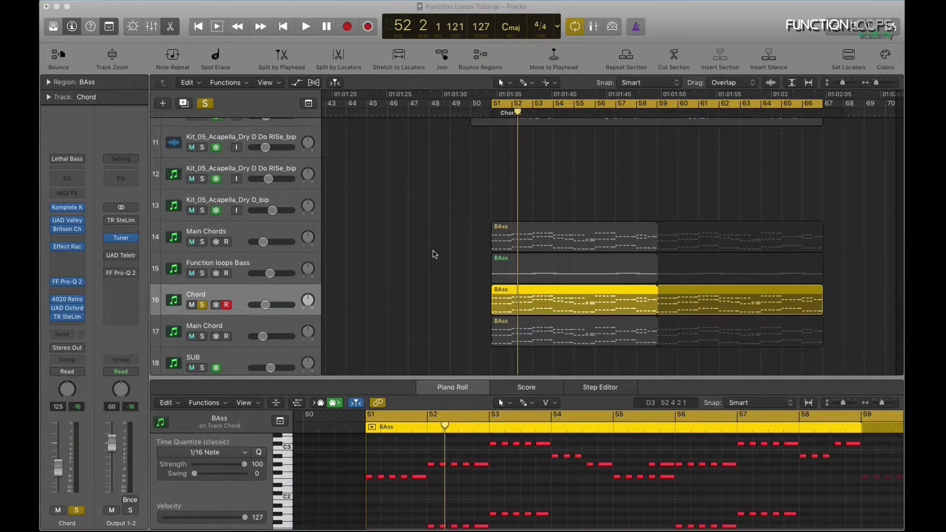
Step: Review the Chord track's notes and its Spire Kontrol sound in Komplete Kontrol, and close the instrument window
scroll(433, 268, down, 1)
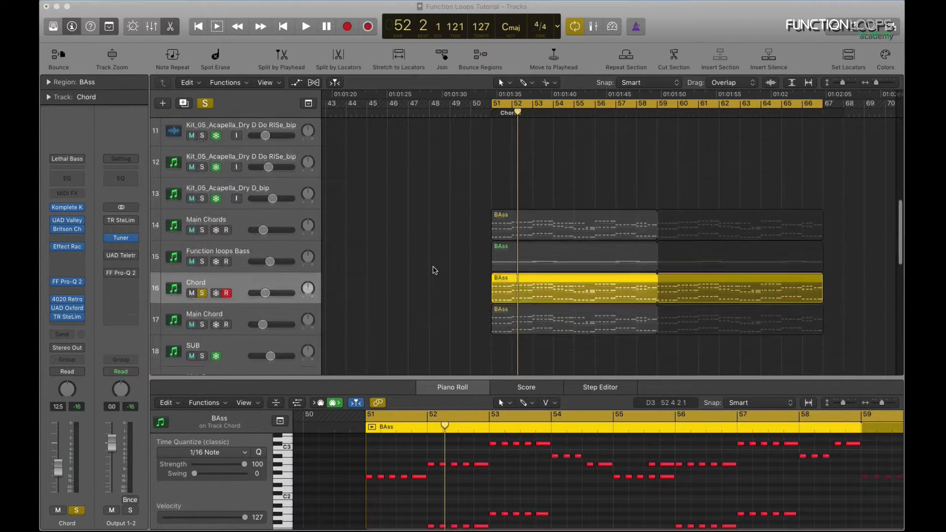
scroll(463, 464, up, 3)
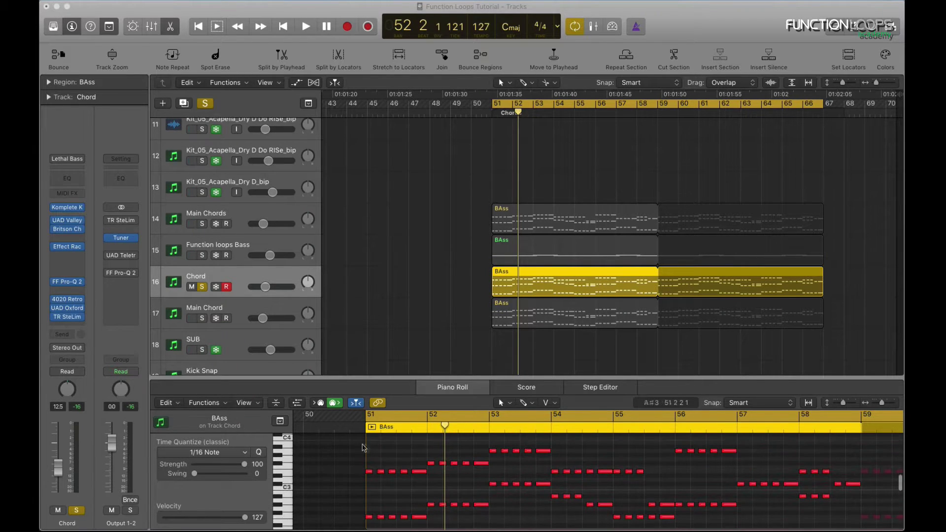
click(68, 210)
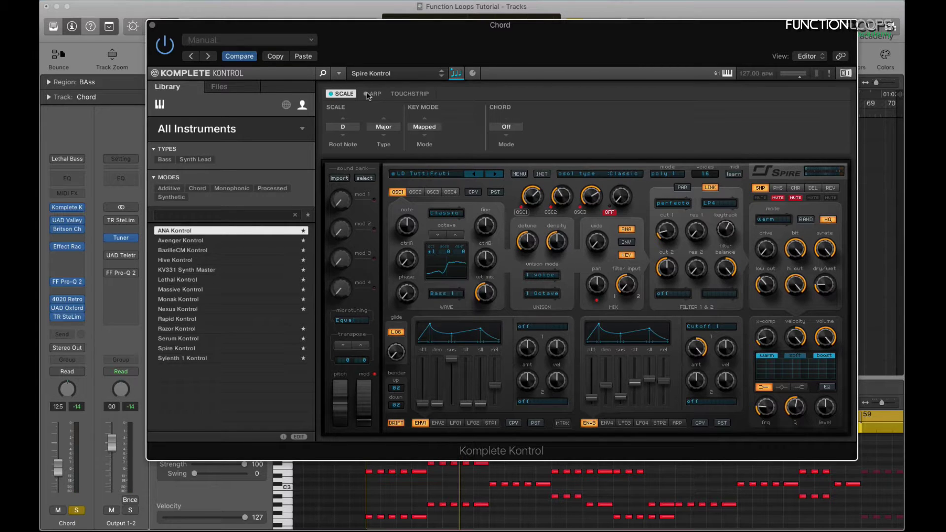
click(154, 27)
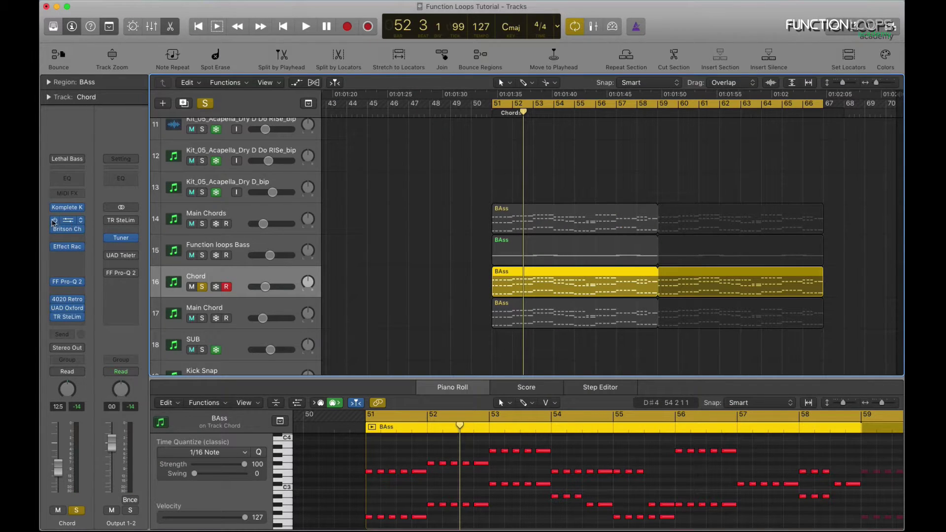
Step: Bypass all insert effects on the Chord track and audition the dry instrument sound
drag(57, 252, 56, 325)
key(space)
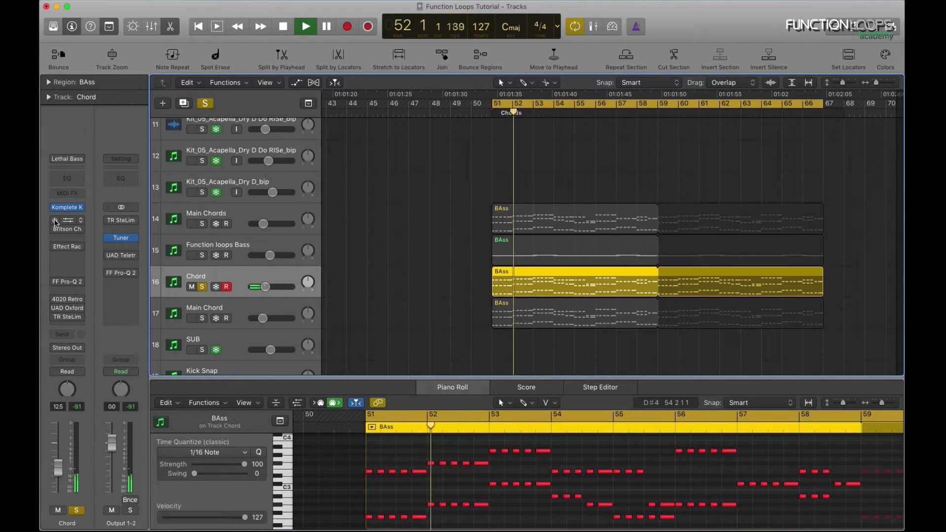
key(space)
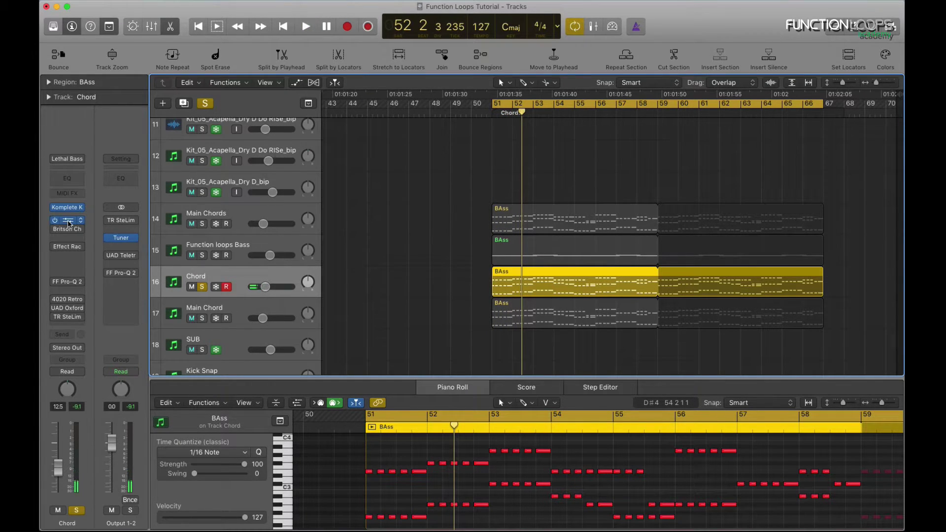
Step: Open the enabled UAD Valley People Dyna-mite on the Chord track and audition its limiting
click(69, 222)
key(space)
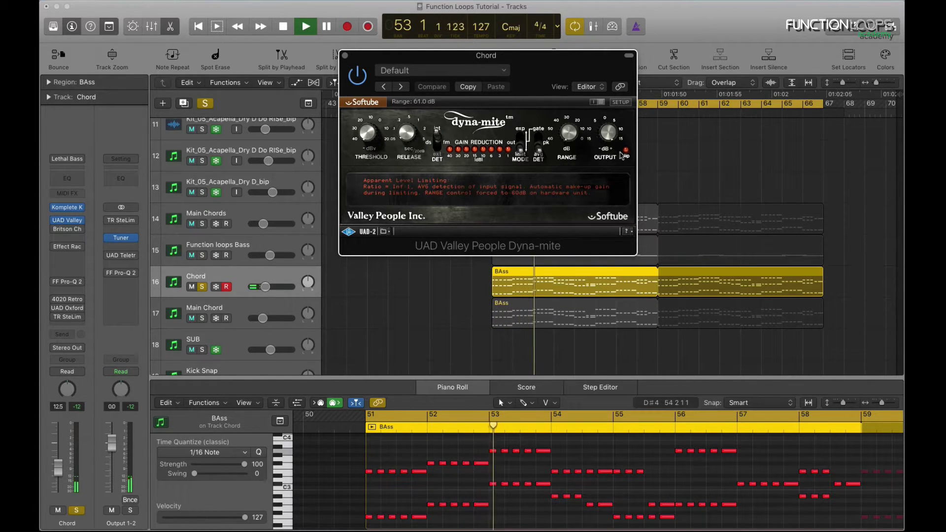
key(space)
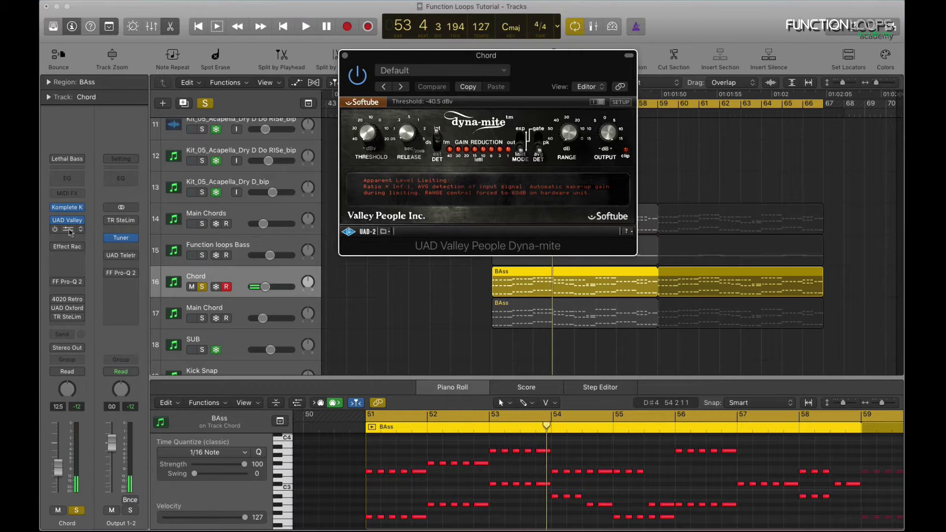
Step: Enable the Britson Channel on the Chord track, move its window beside the Dyna-mite and audition it
click(62, 231)
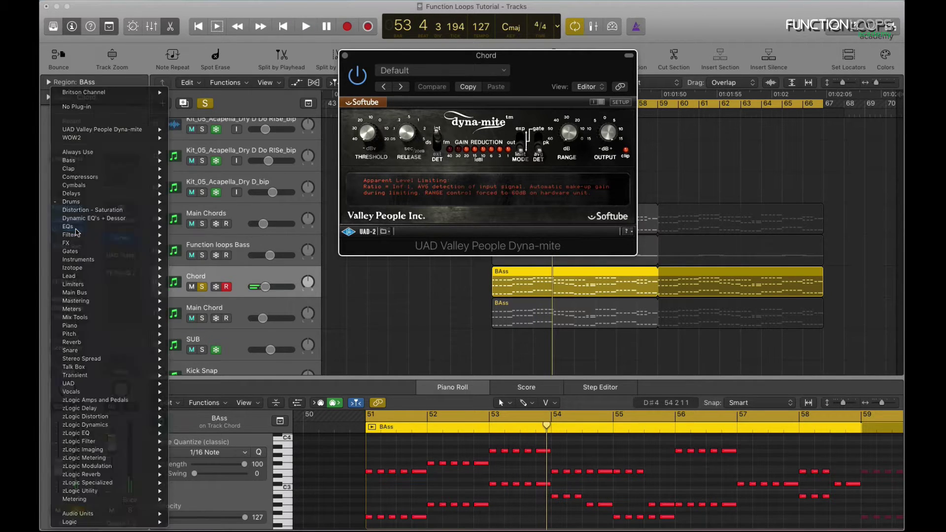
click(423, 307)
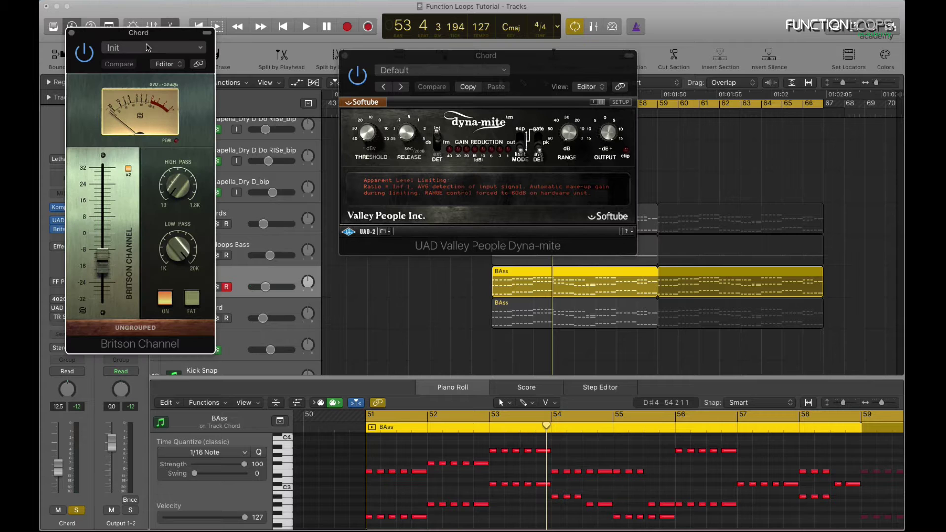
drag(141, 34, 519, 96)
key(space)
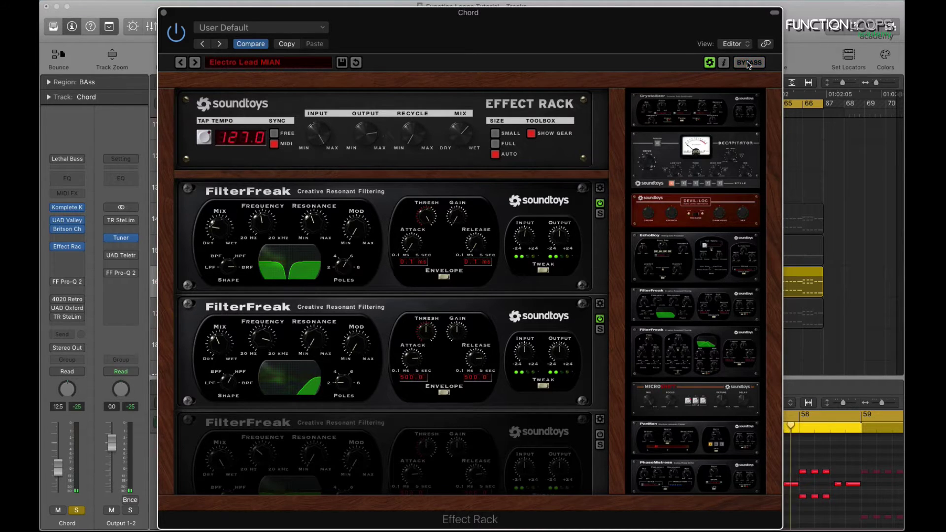
Step: Close the Effect Rack, Valley People Dyna-mite and Britson Channel windows of the Chord track
click(164, 12)
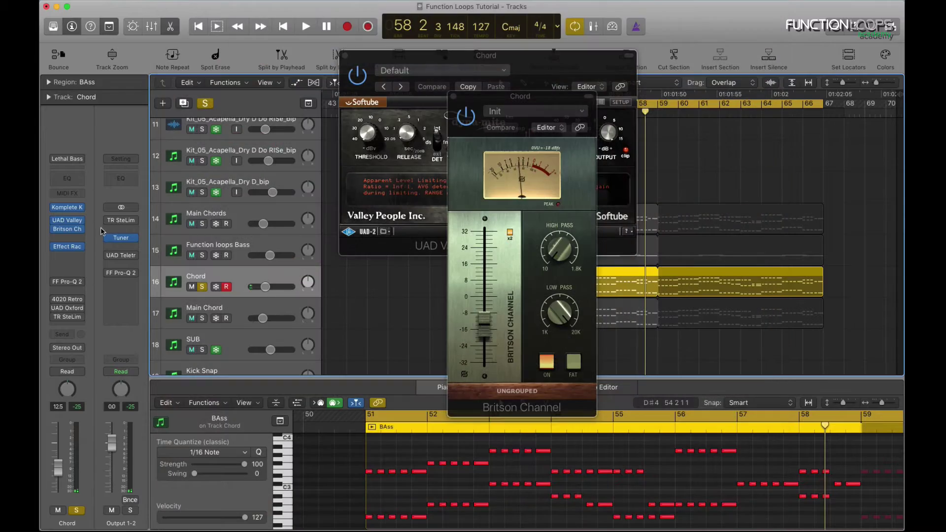
click(347, 57)
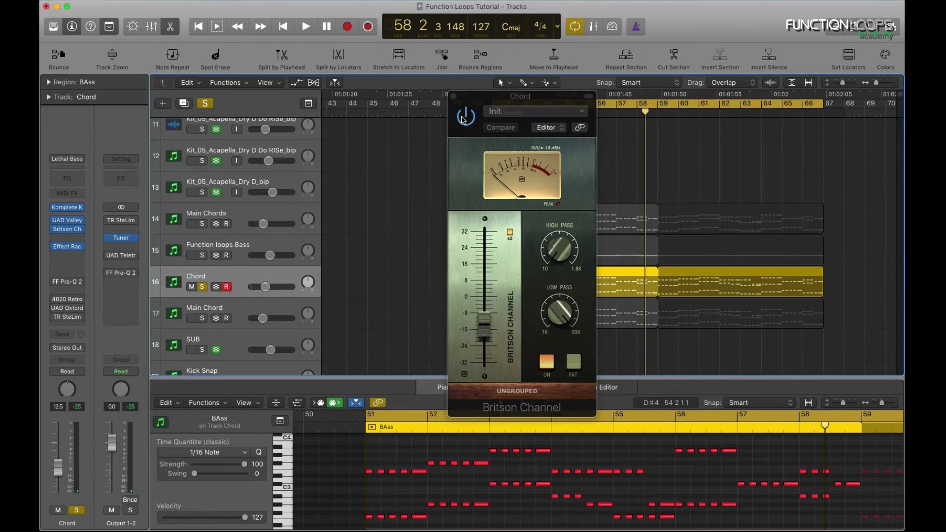
click(453, 96)
Step: Enable FF Pro-Q 2 on the Chord track, try a change to its low-cut band during playback and undo it
click(72, 284)
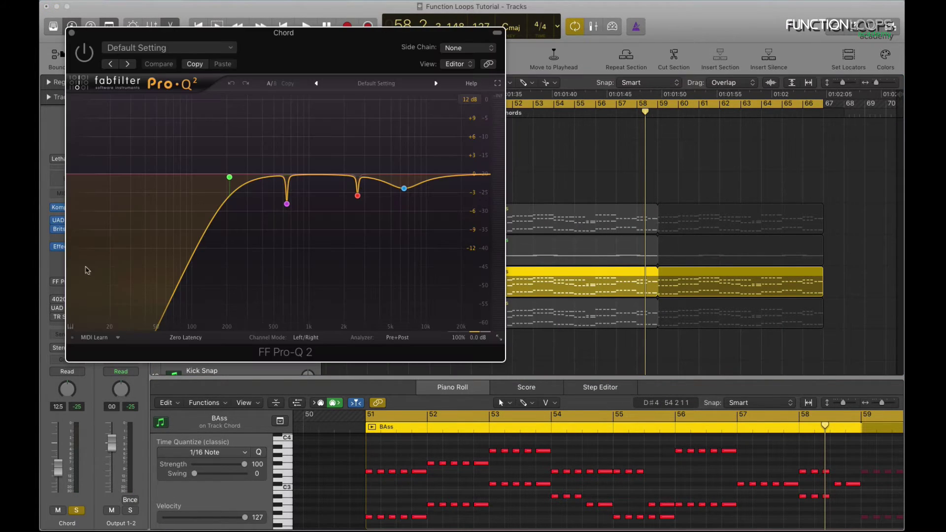
drag(269, 44, 382, 53)
key(space)
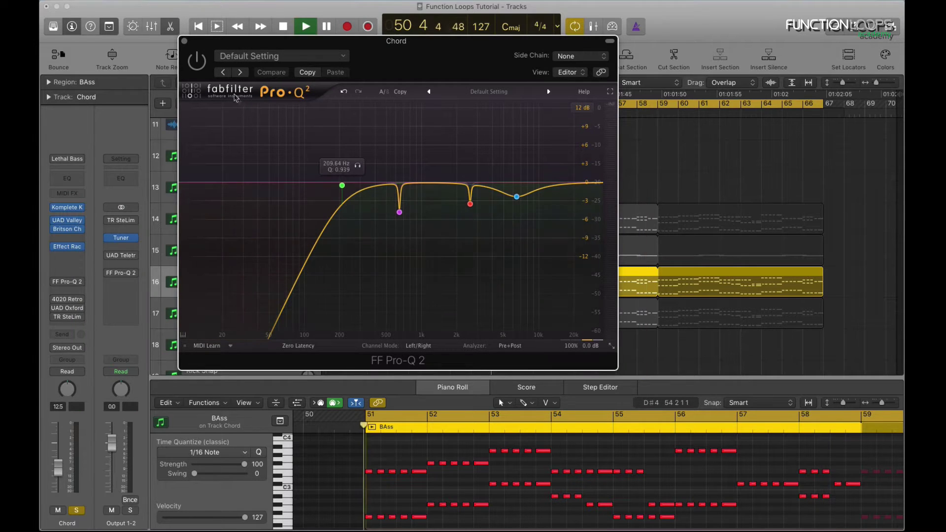
click(342, 186)
click(343, 92)
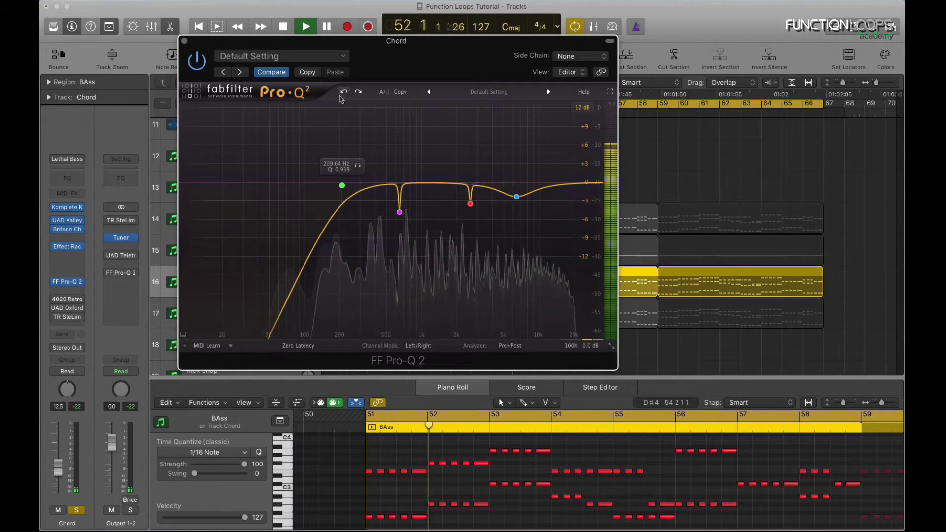
Step: Listen in isolation to the Chord equalizer's 646 Hz notch, the notch above 2 kHz and the wide 6492 Hz dip
click(399, 212)
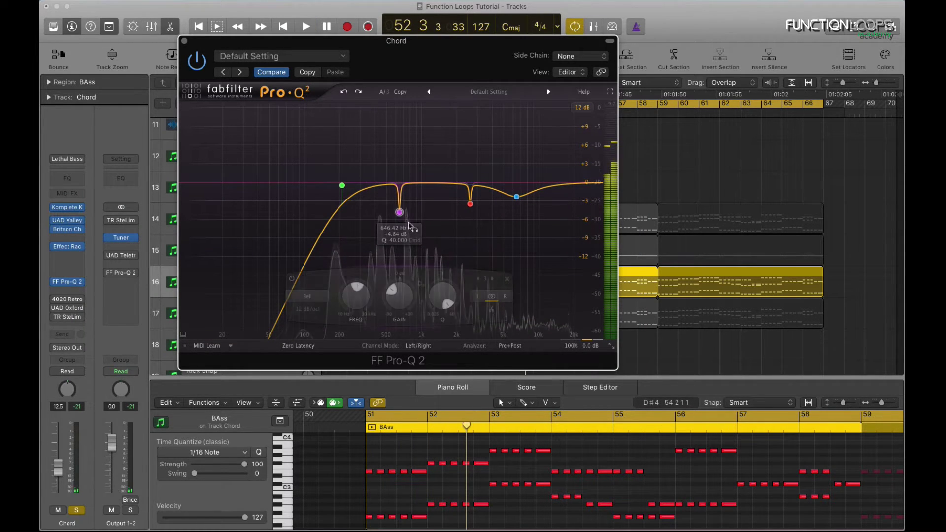
key(space)
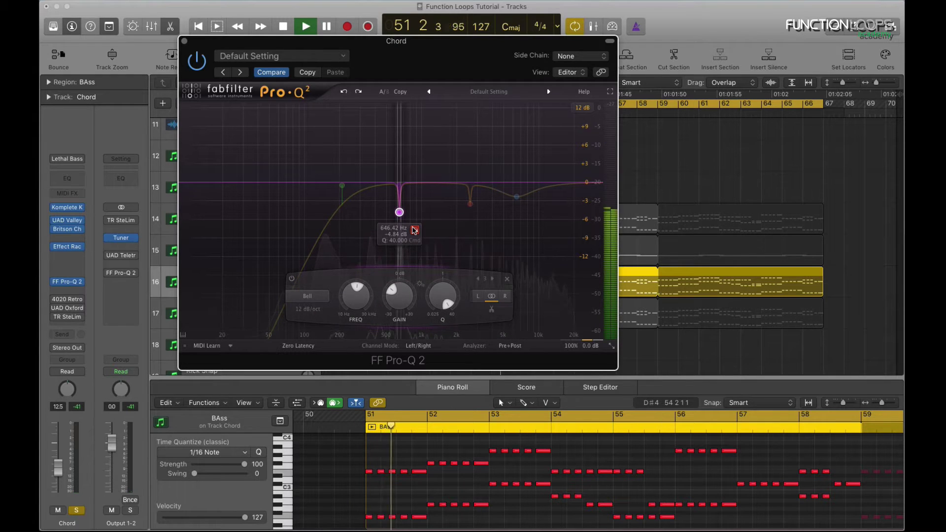
click(414, 230)
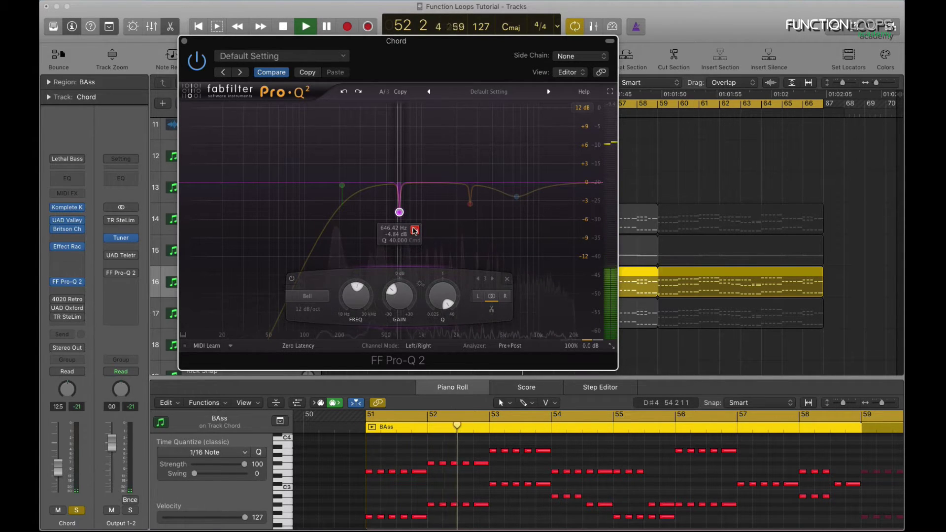
click(485, 223)
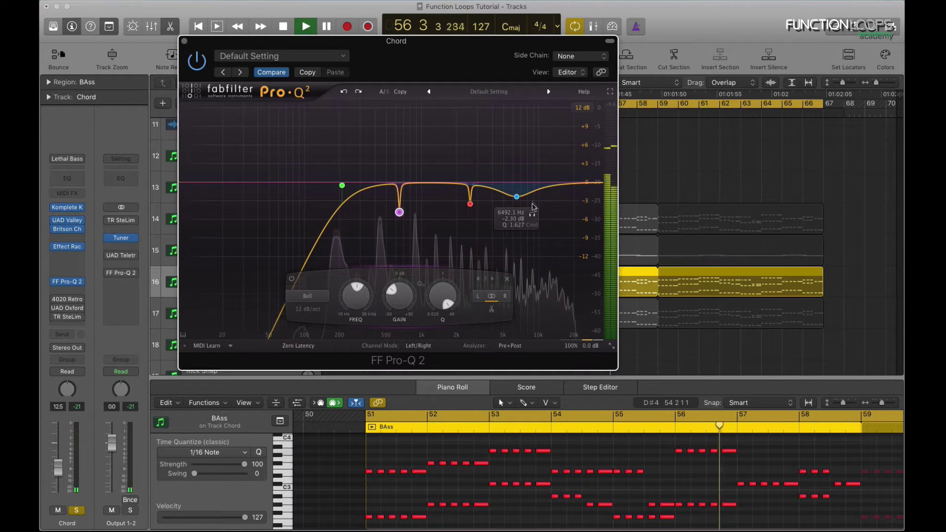
click(533, 216)
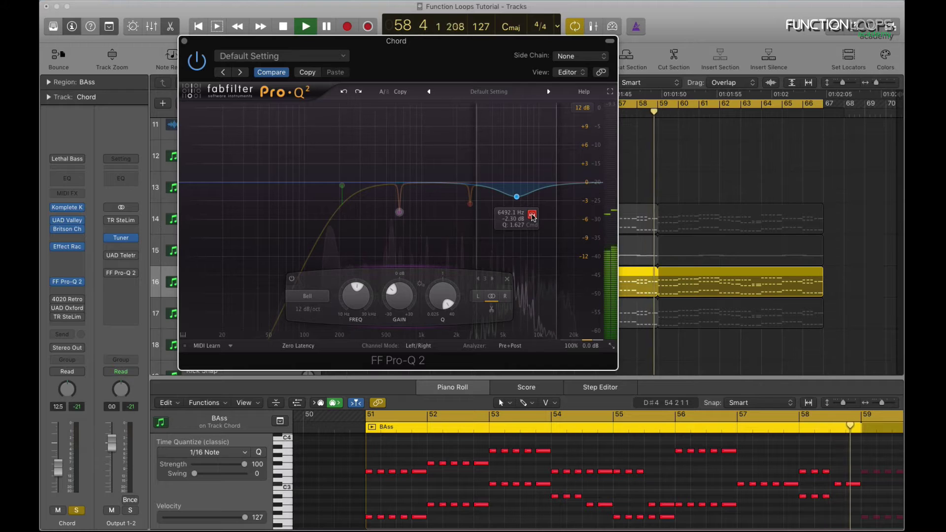
Step: Stop isolating the Chord equalizer's wide dip, close the equalizer window and restart playback from the beginning of the Chords section
click(532, 215)
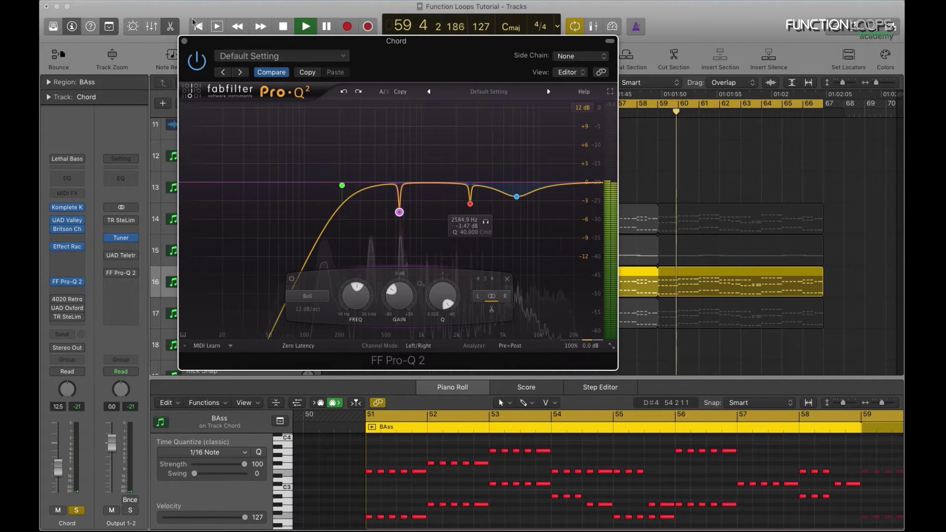
click(184, 41)
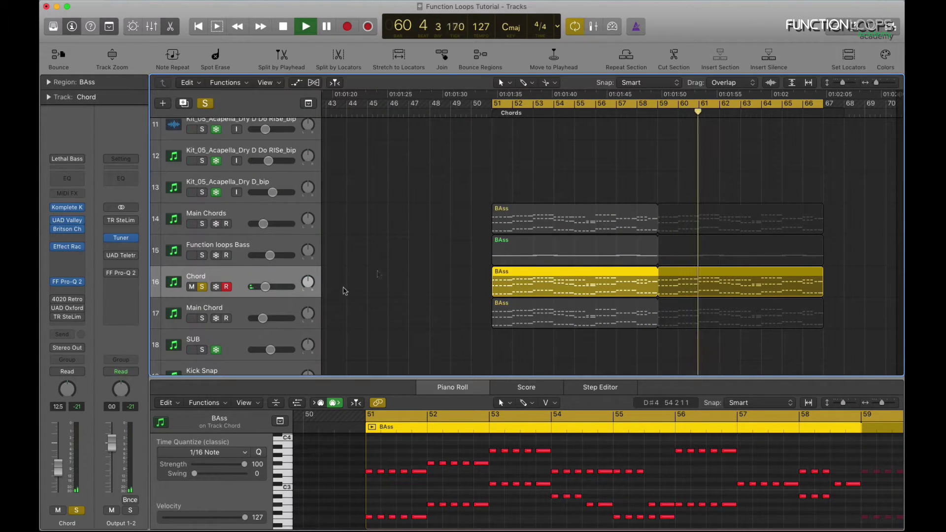
scroll(184, 279, down, 2)
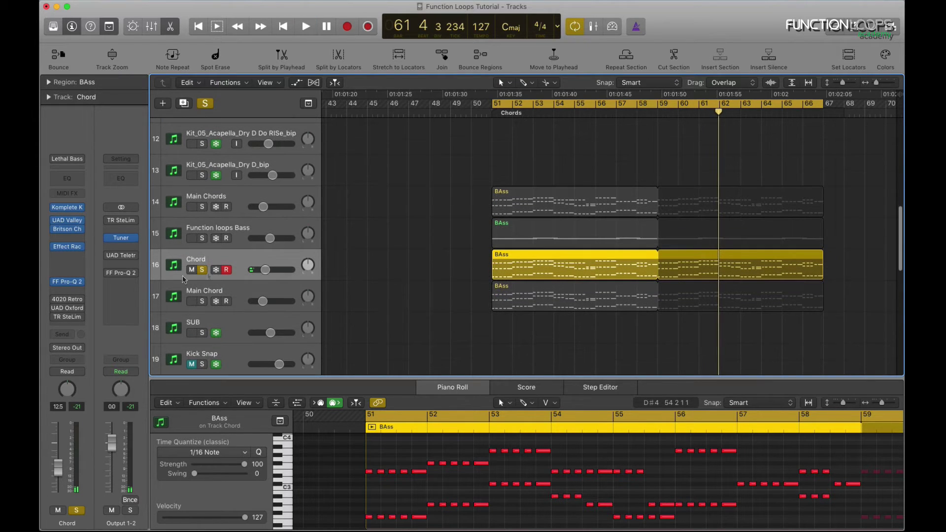
key(r)
key(space)
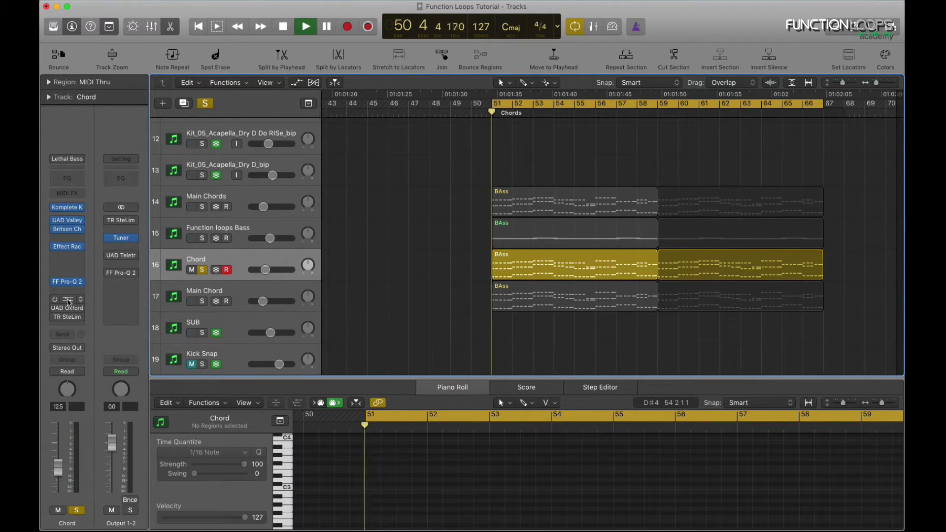
Step: Enable the 4020 Retro EQ, UAD Oxford Inflator and TR SteLim inserts on the Chord track while it plays
click(68, 300)
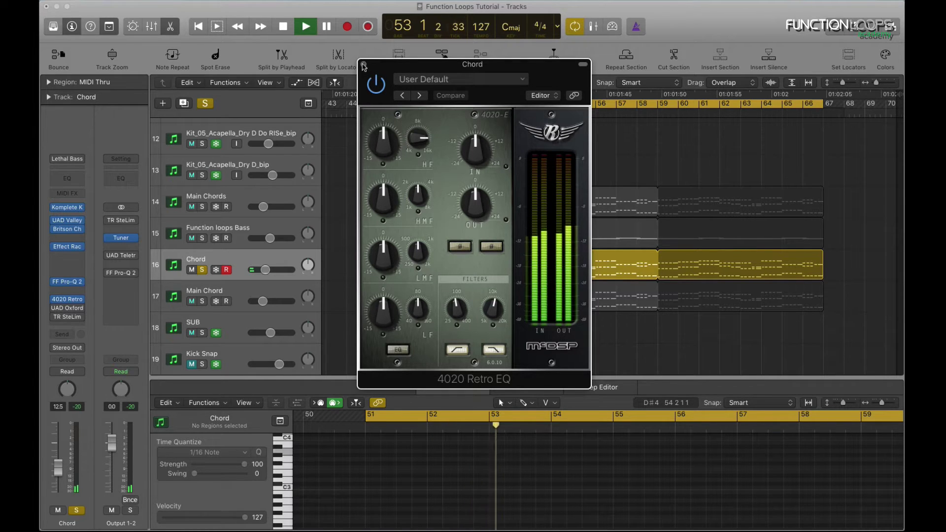
click(67, 299)
click(67, 308)
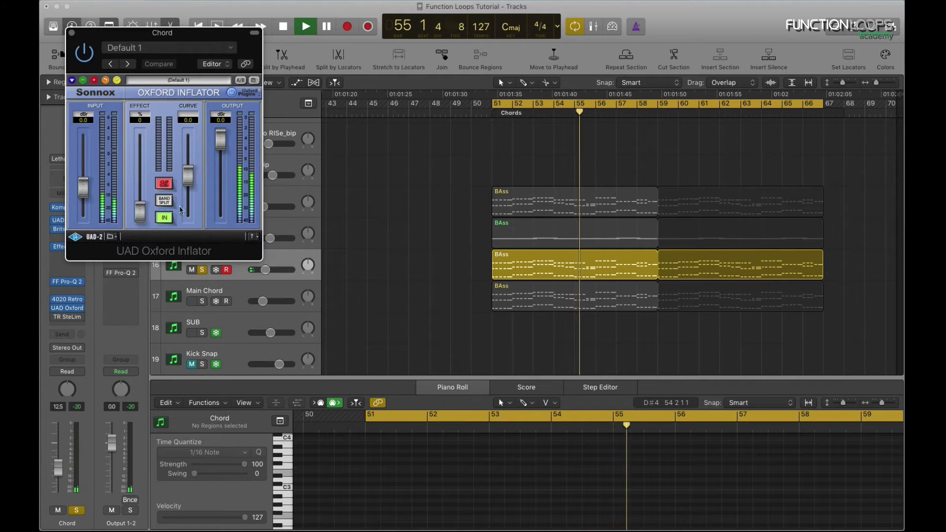
click(67, 308)
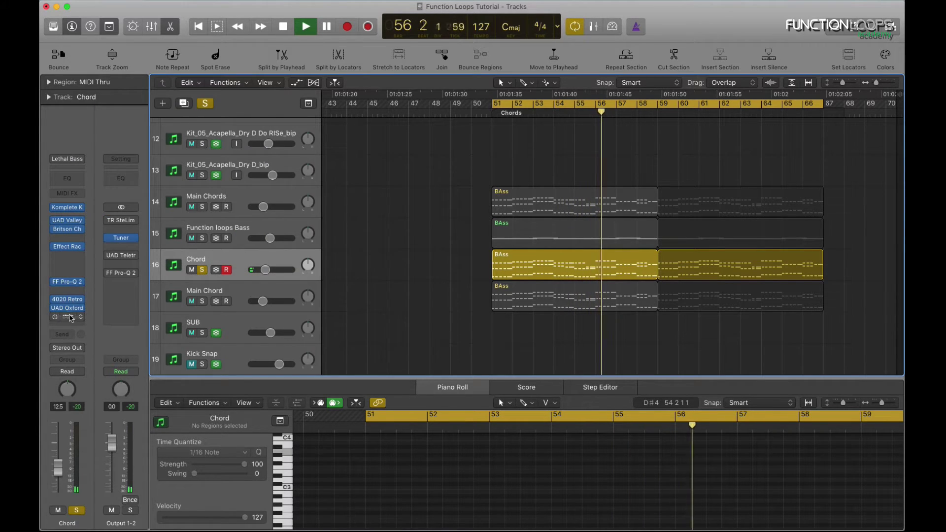
click(68, 316)
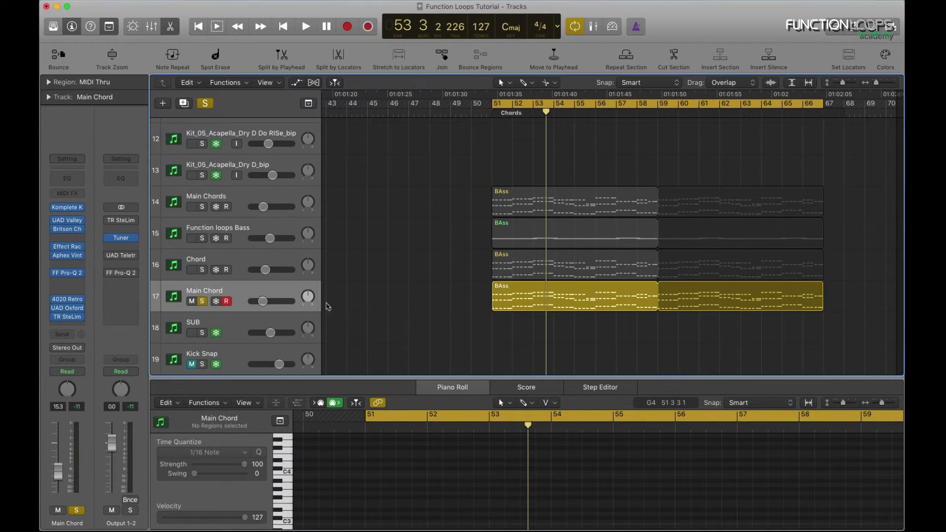
Step: Examine the notes of the Main Chord track's first BAss region and its Spire patch in Komplete Kontrol
click(284, 292)
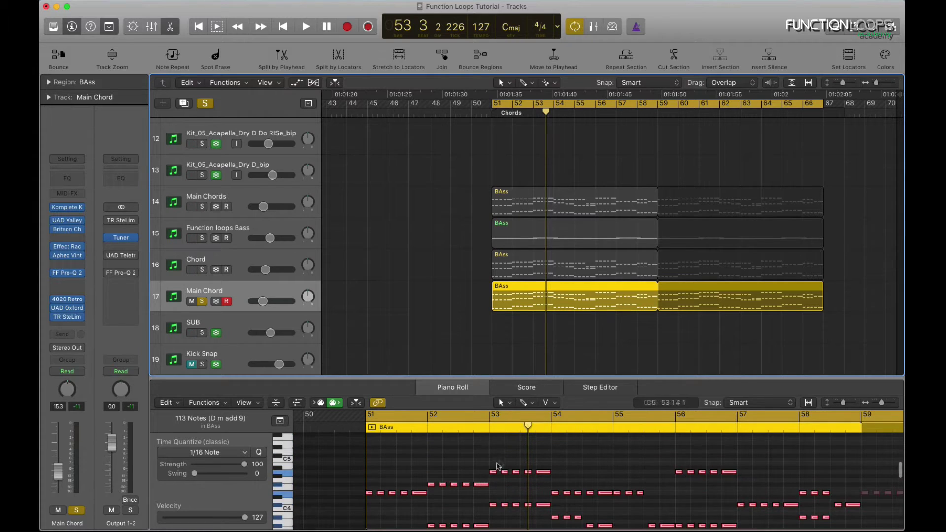
key(v)
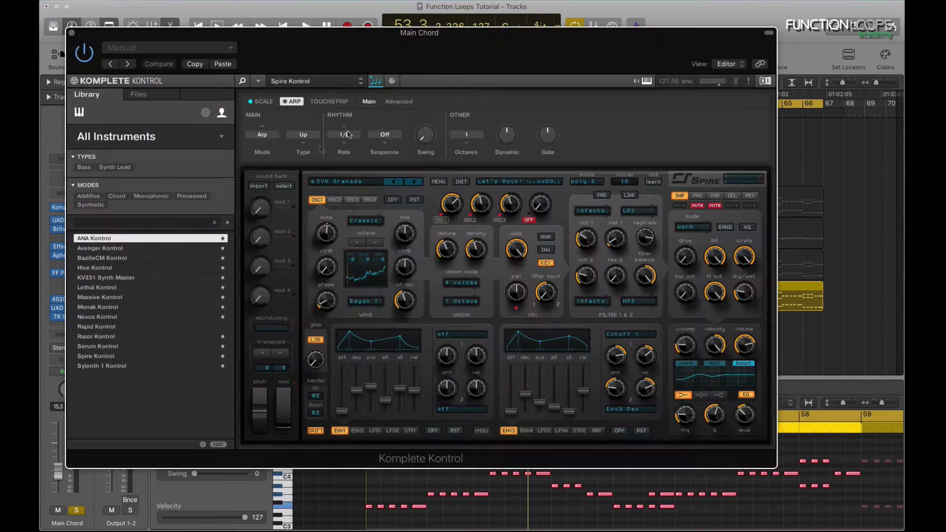
click(72, 33)
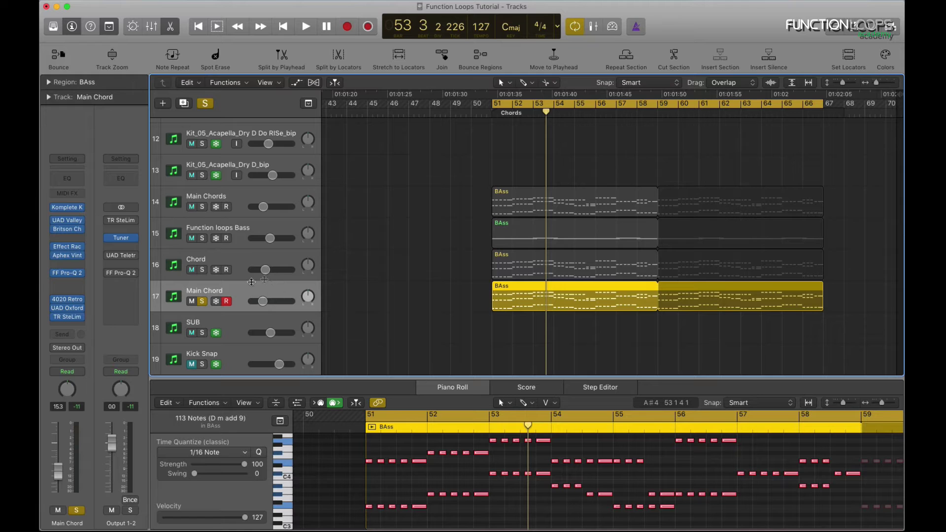
Step: Play the Main Chord track without its inserts, enable the UAD Valley People Dyna-mite and close its window
key(space)
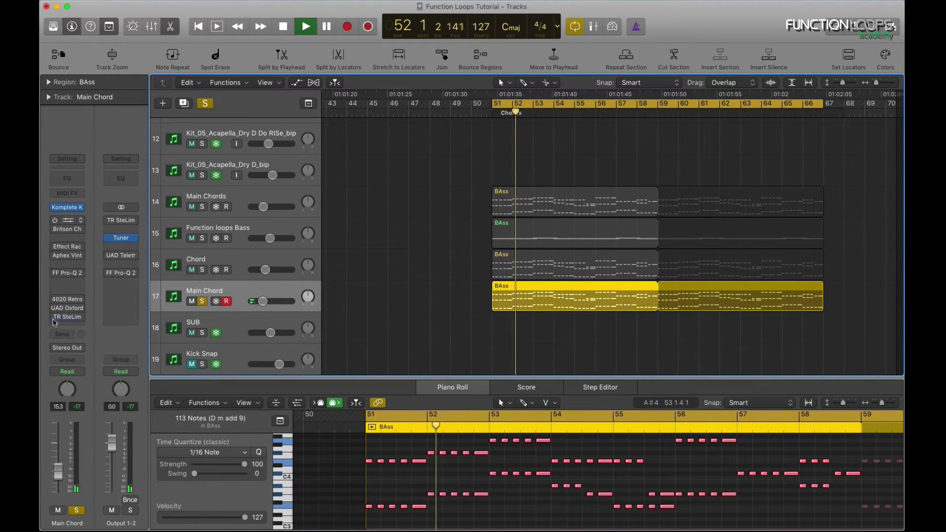
click(440, 303)
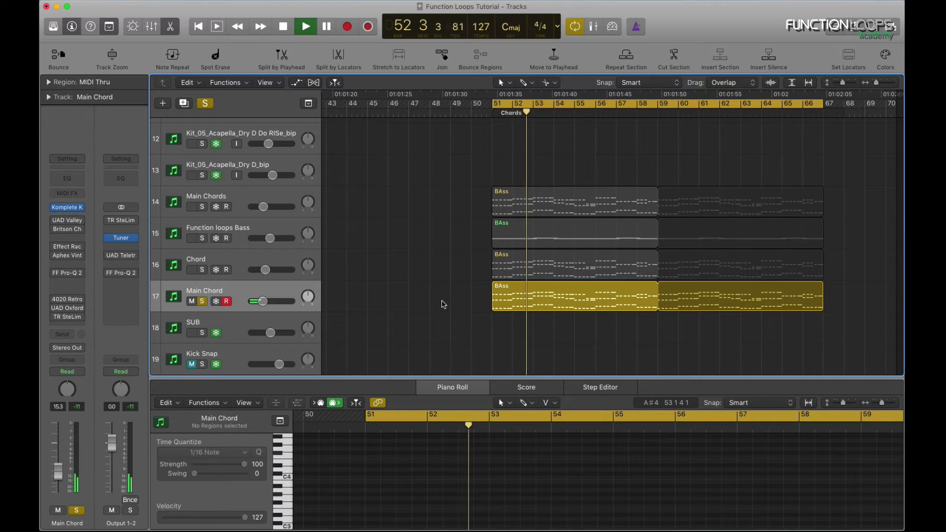
click(79, 218)
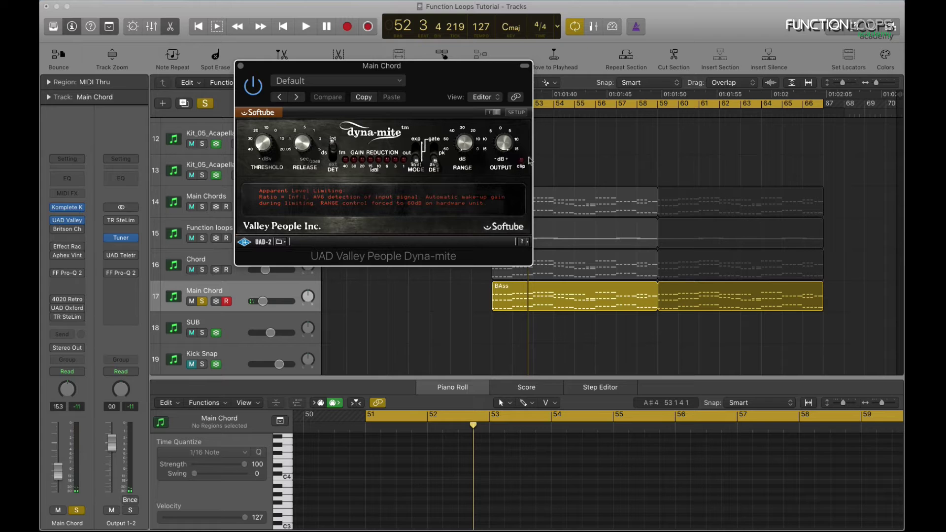
click(241, 66)
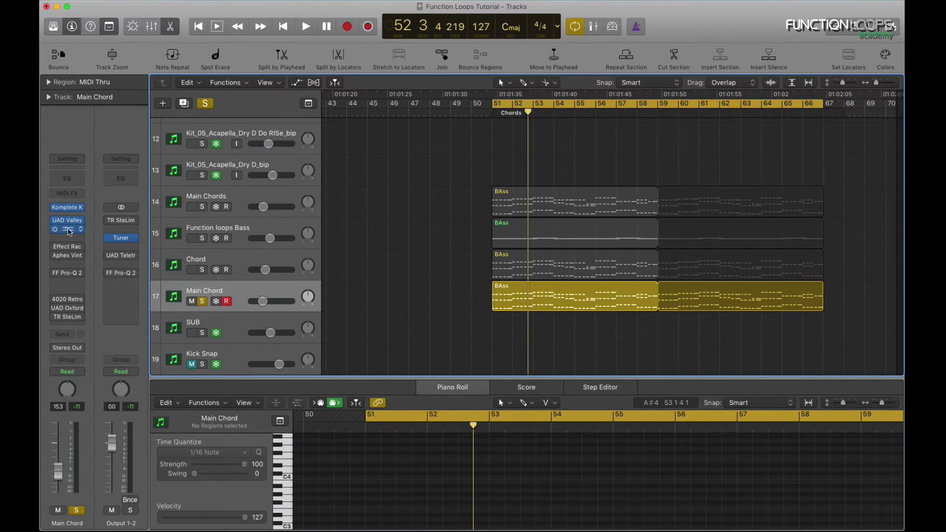
Step: Enable the Britson Channel and the Soundtoys Effect Rack on the Main Chord track, auditioning each and closing its window
click(69, 232)
drag(109, 92, 308, 126)
key(space)
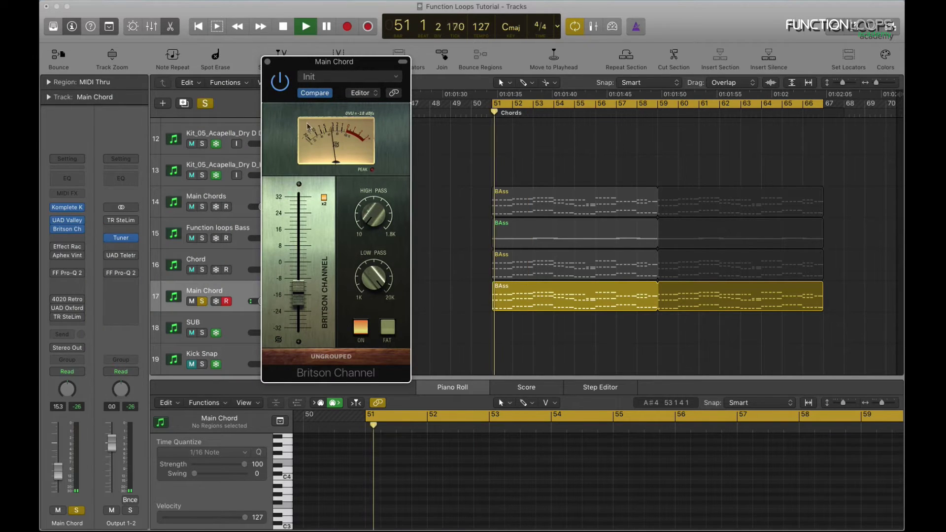
click(267, 61)
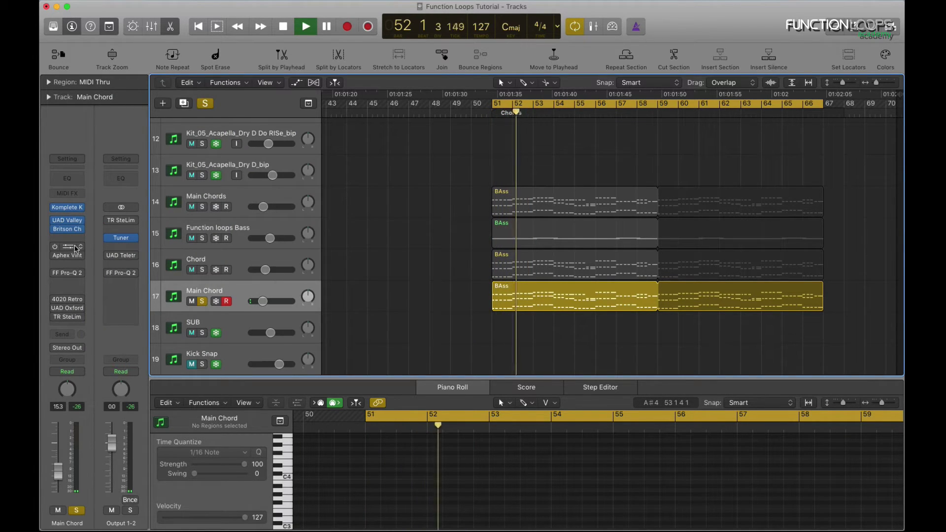
click(75, 248)
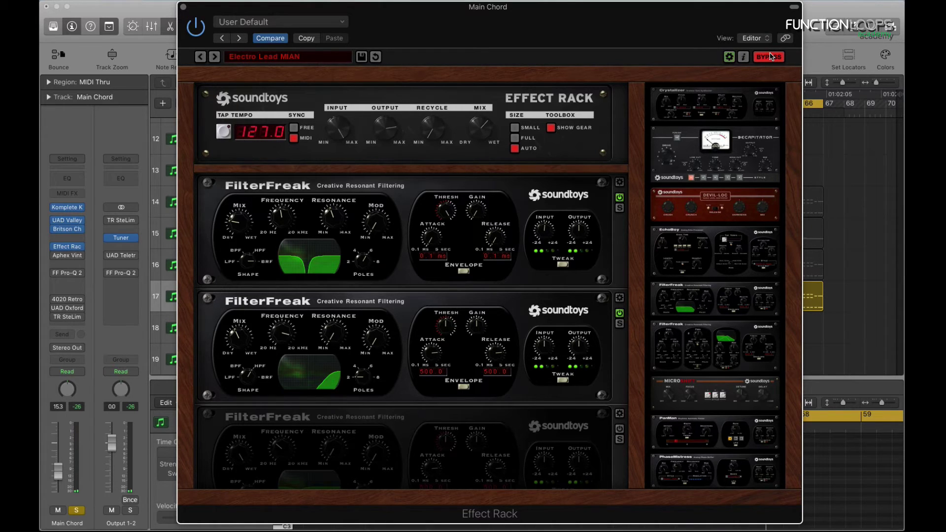
click(185, 6)
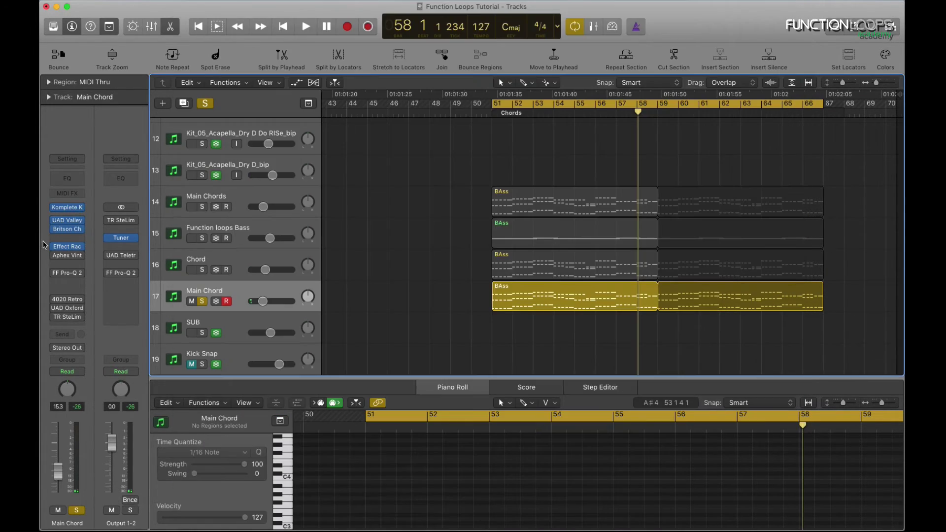
Step: Enable the Aphex Vintage Exciter on the Main Chord track and compare playback with it off and on
click(67, 256)
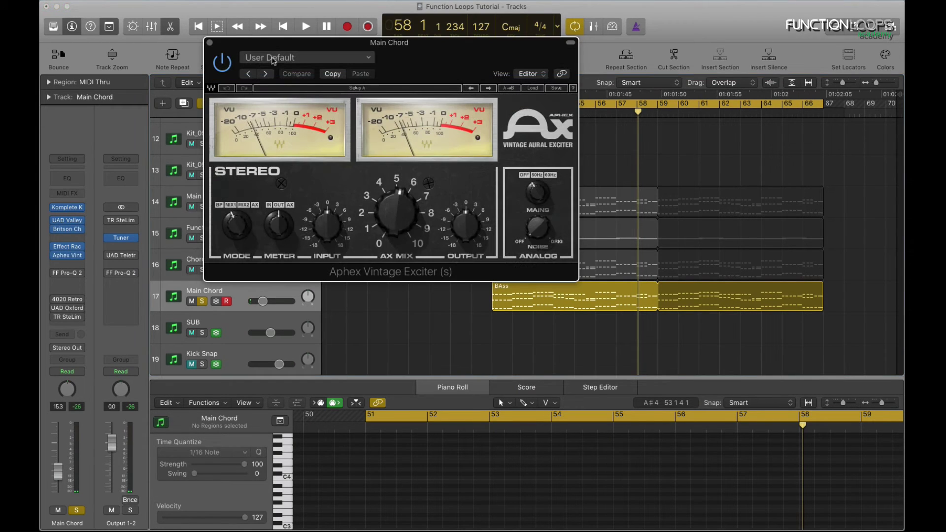
key(space)
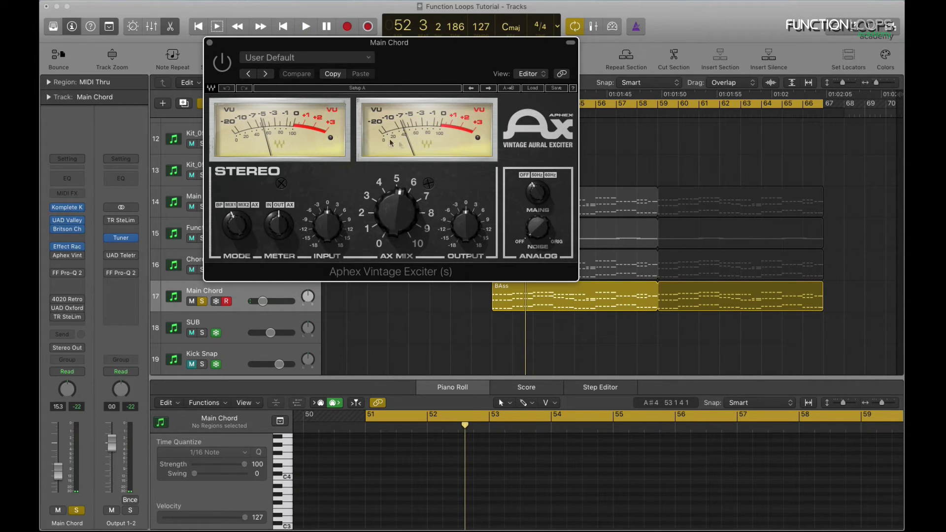
key(space)
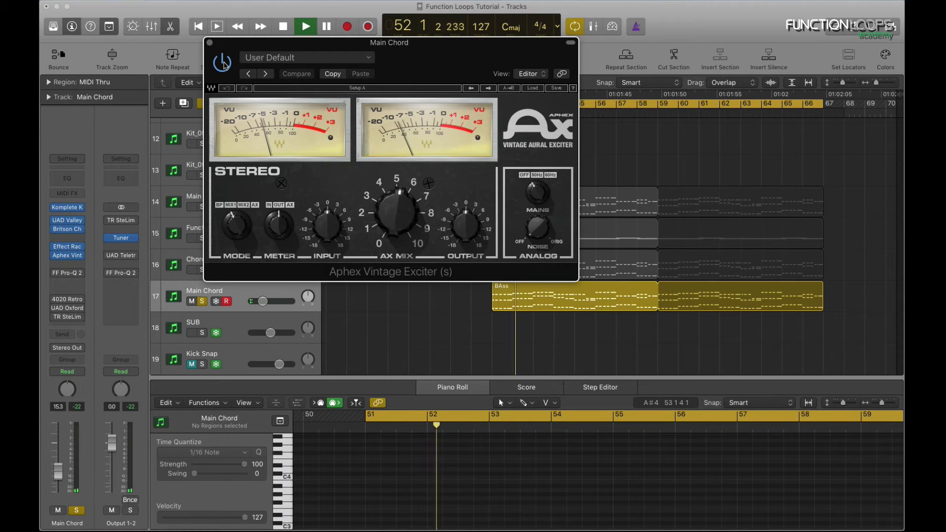
click(223, 63)
key(space)
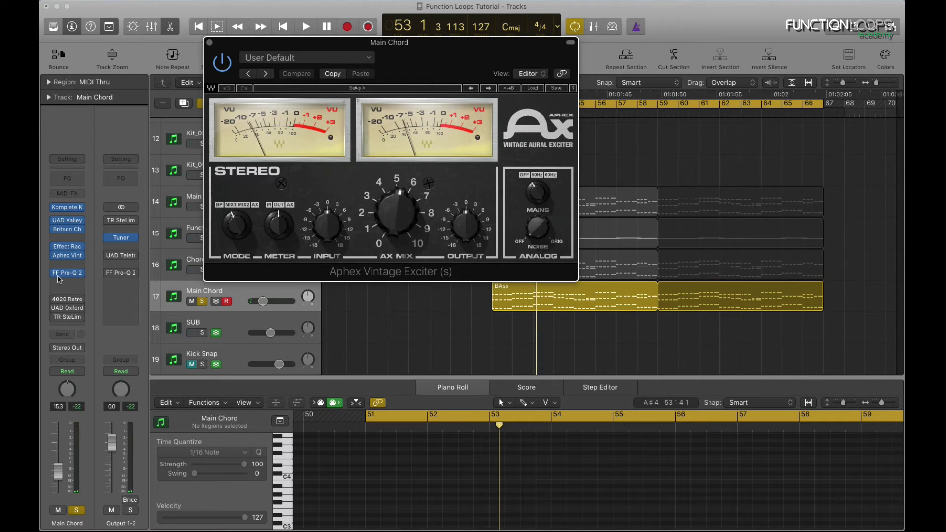
drag(383, 81, 453, 97)
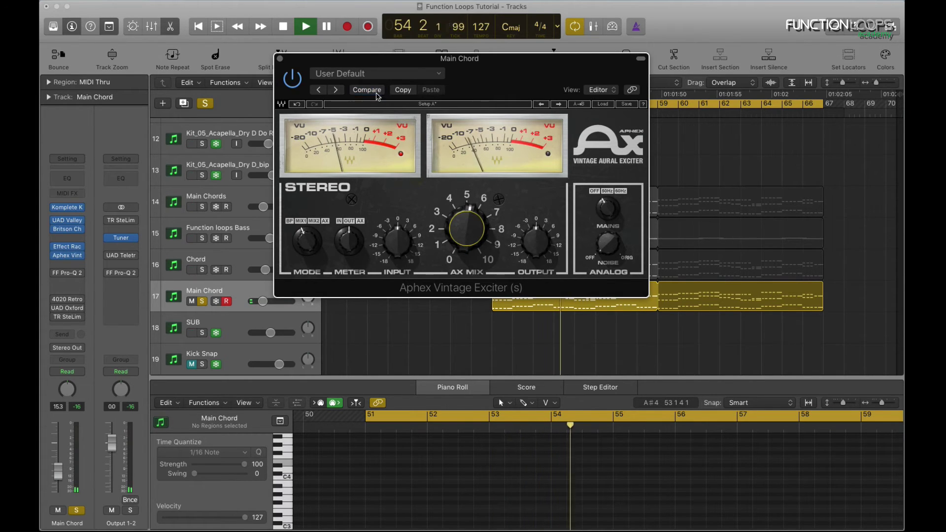
key(space)
Step: Enable FF Pro-Q 2 on the Main Chord track, move its window clear of the channel strip and start playback
click(67, 255)
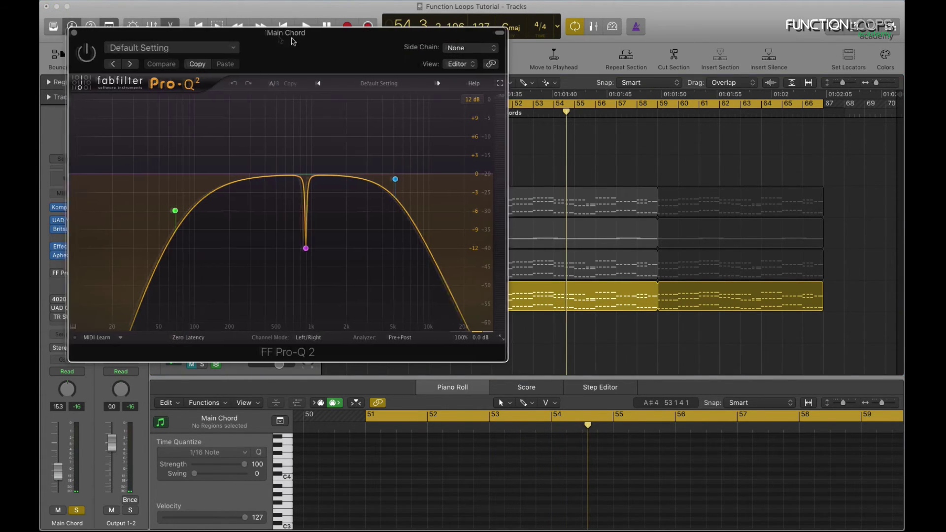
drag(221, 28, 281, 41)
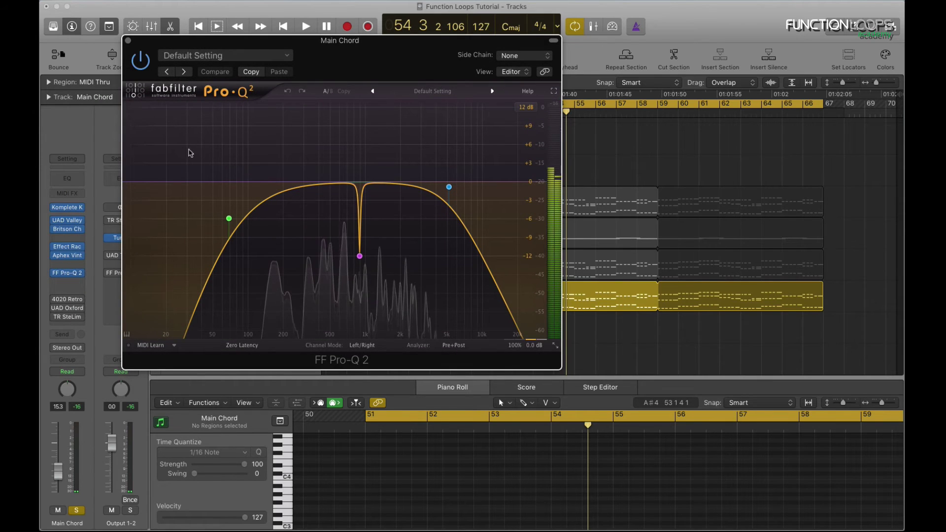
mouse_move(226, 232)
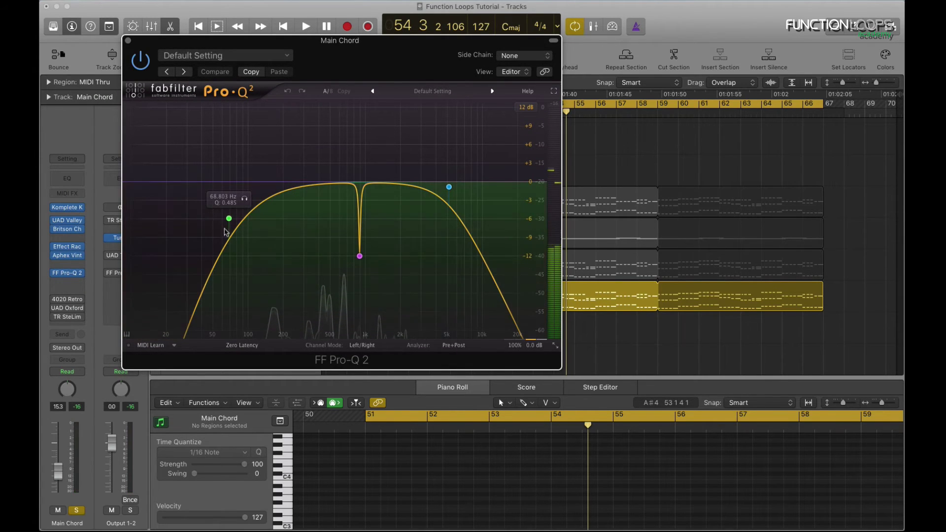
key(space)
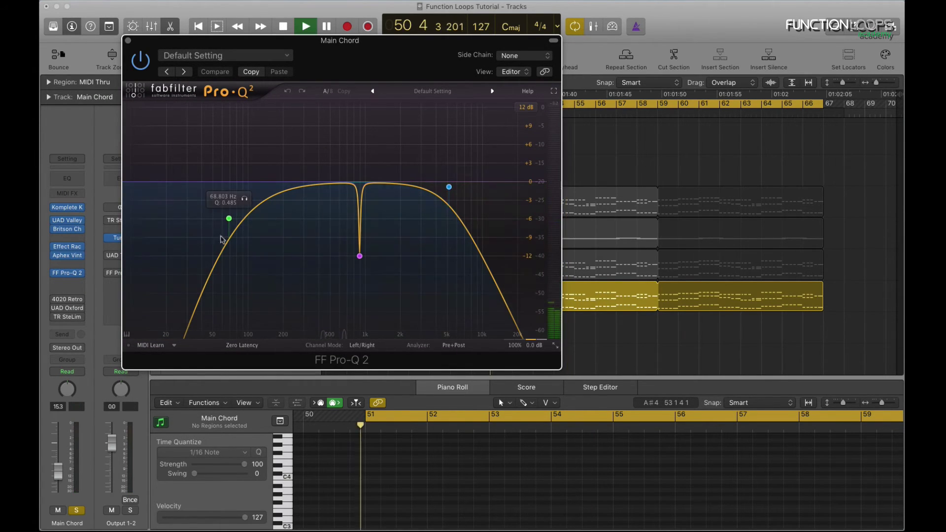
Step: Listen in isolation to the Main Chord equalizer's low cut, its 5180 Hz high cut and its narrow 890 Hz notch
click(244, 198)
mouse_move(449, 186)
click(465, 167)
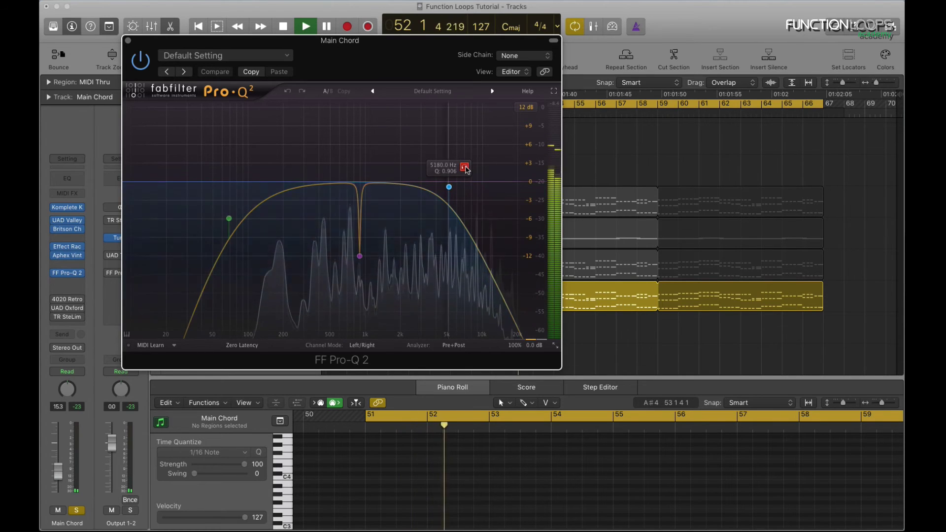
mouse_move(359, 261)
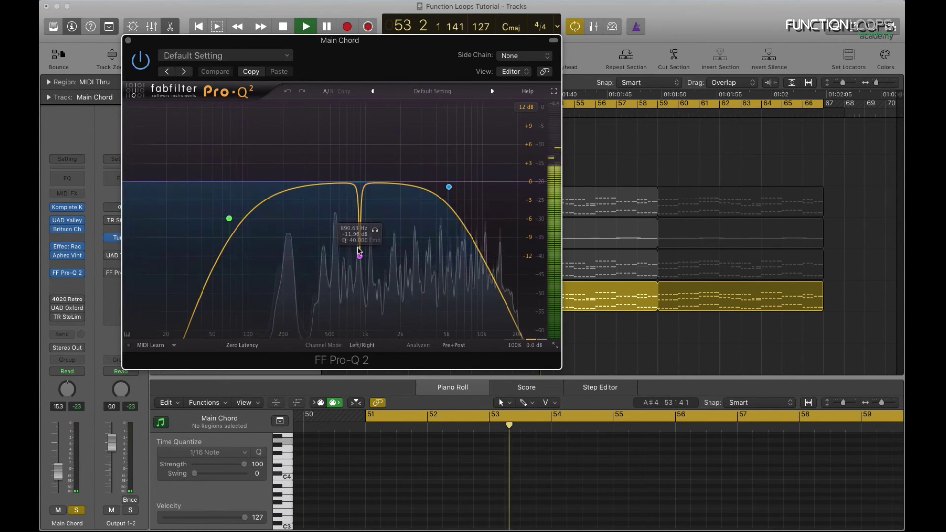
click(375, 230)
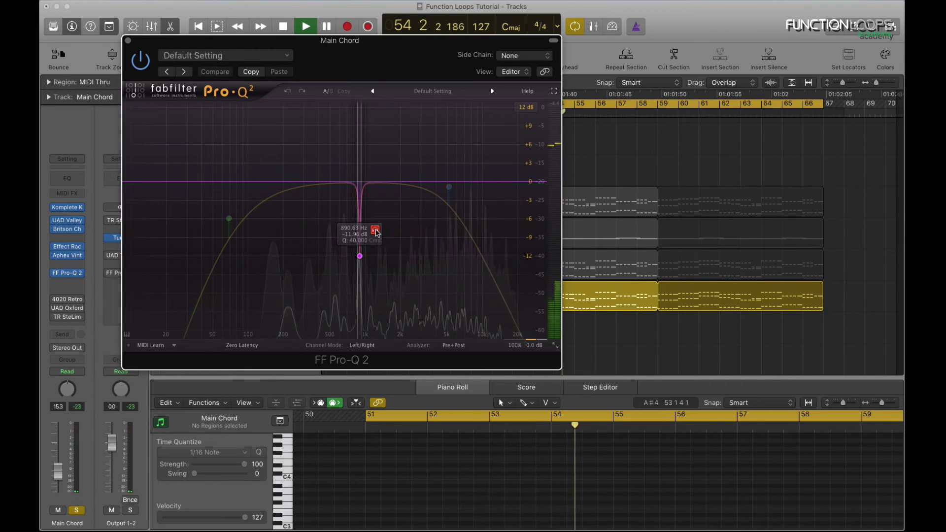
click(375, 230)
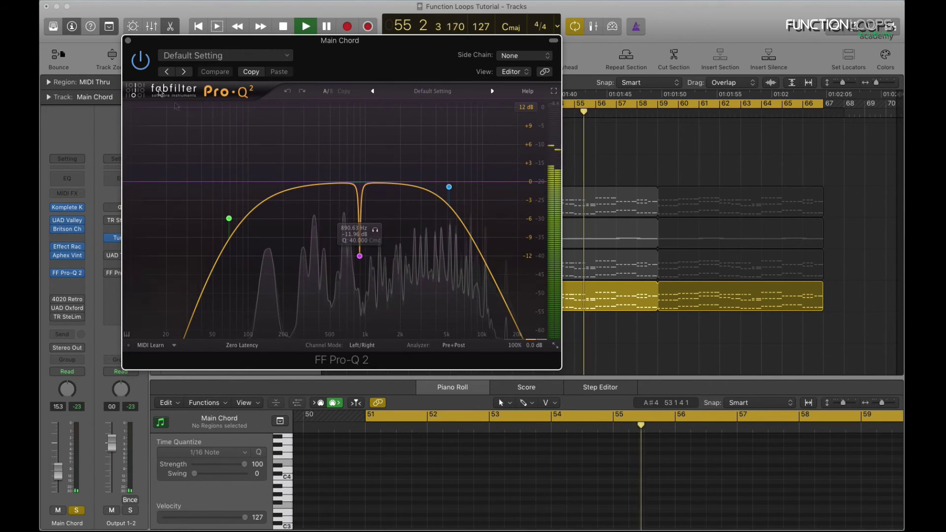
Step: Compare the Main Chord playback with FF Pro-Q 2 off and on, leaving it enabled, and close its window
click(140, 61)
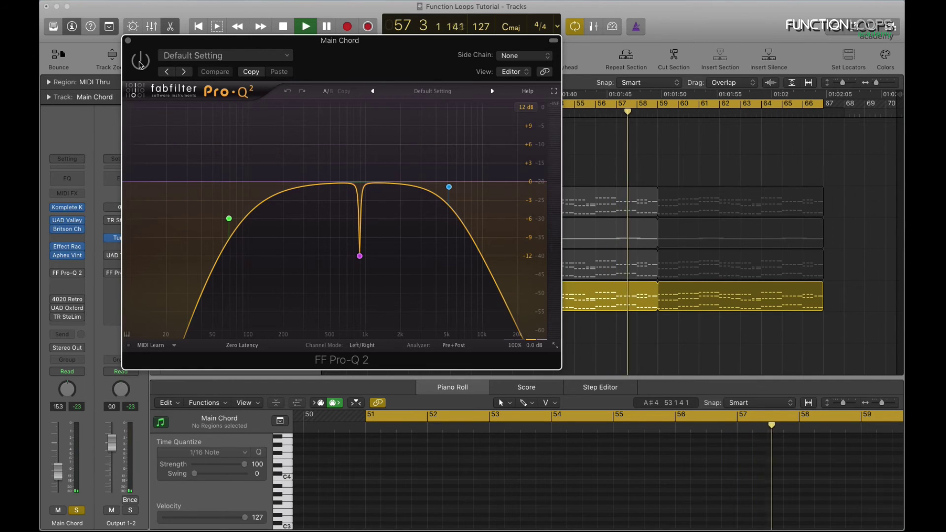
click(141, 61)
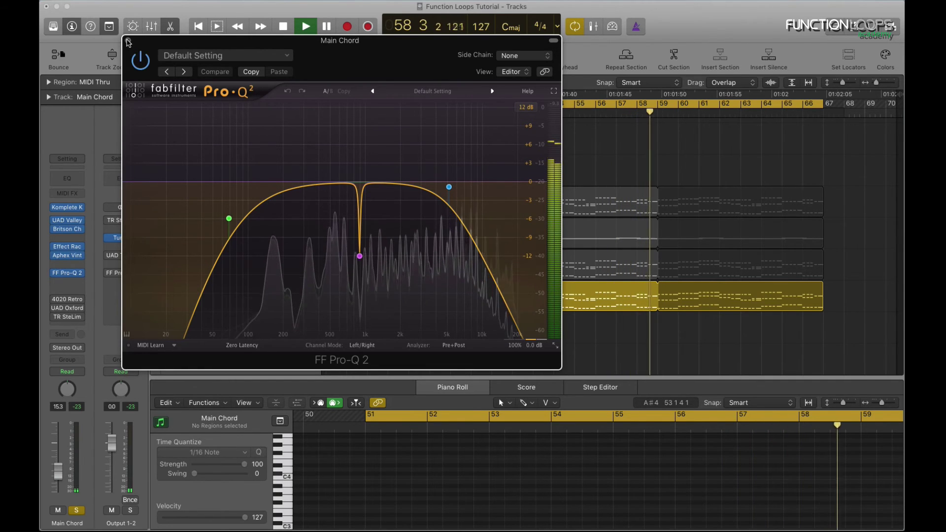
click(127, 41)
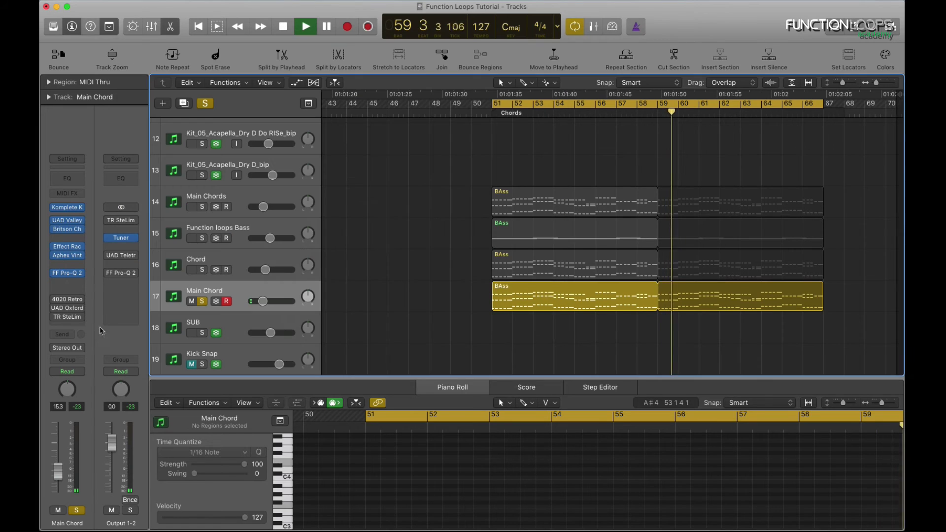
Step: Enable the 4020 Retro EQ on the Main Chord track, review it during playback, close its window and stop playback
click(69, 300)
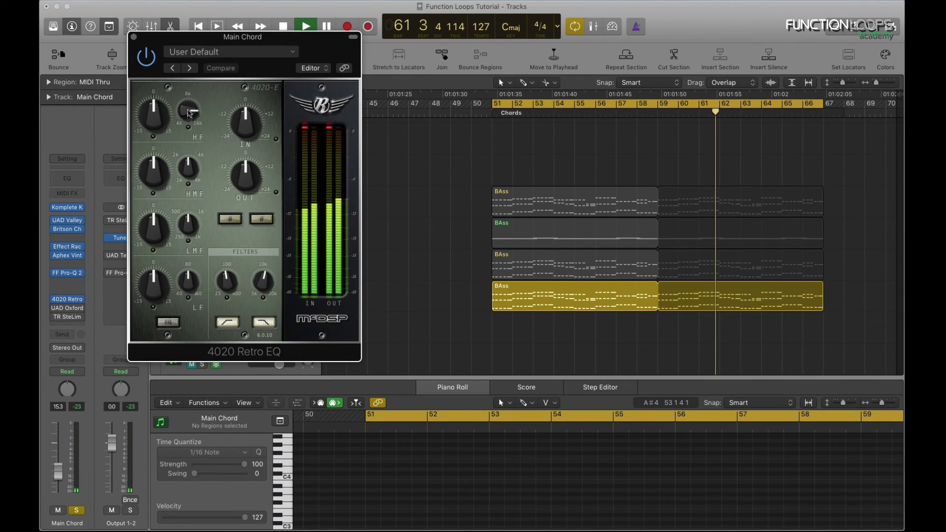
click(134, 38)
key(space)
Step: Enable the UAD Oxford Inflator and the TR SteLim limiter on the Main Chord track, auditioning each during playback and closing its window
click(68, 308)
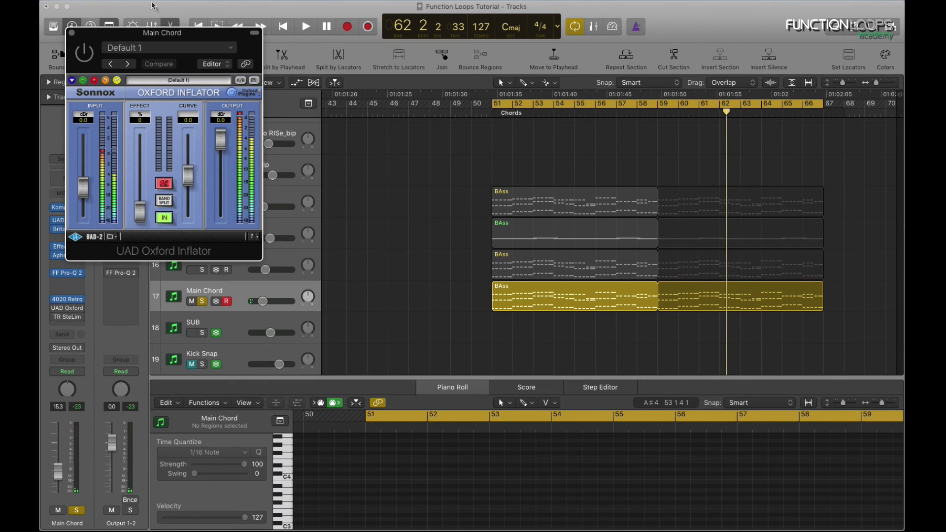
click(89, 56)
key(space)
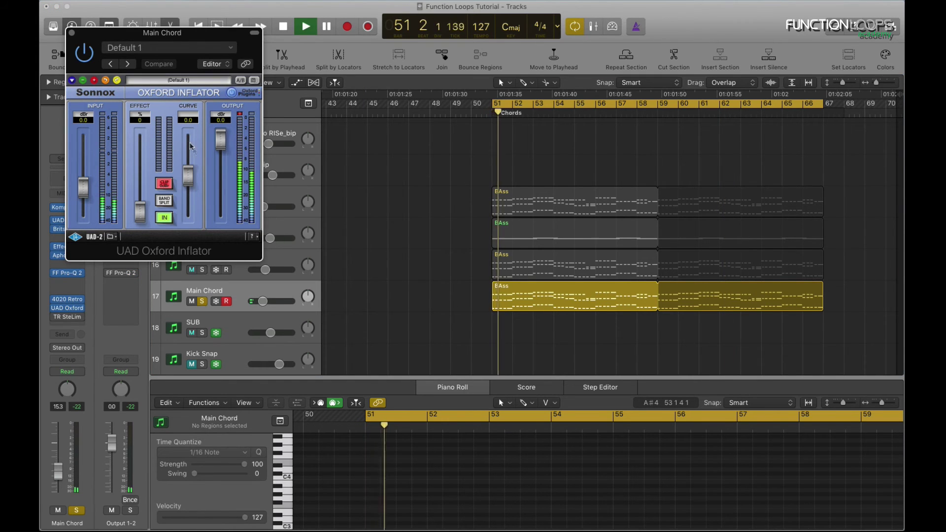
drag(175, 52, 255, 66)
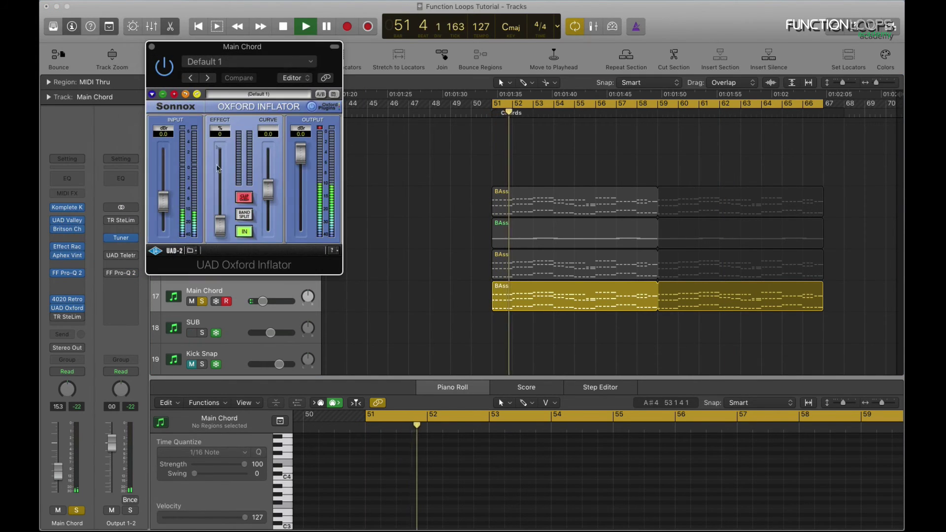
click(151, 46)
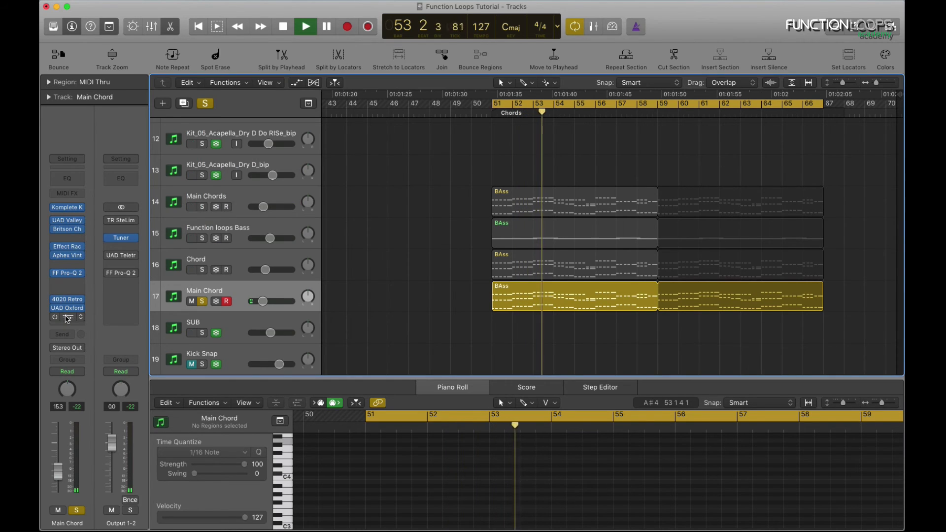
click(67, 317)
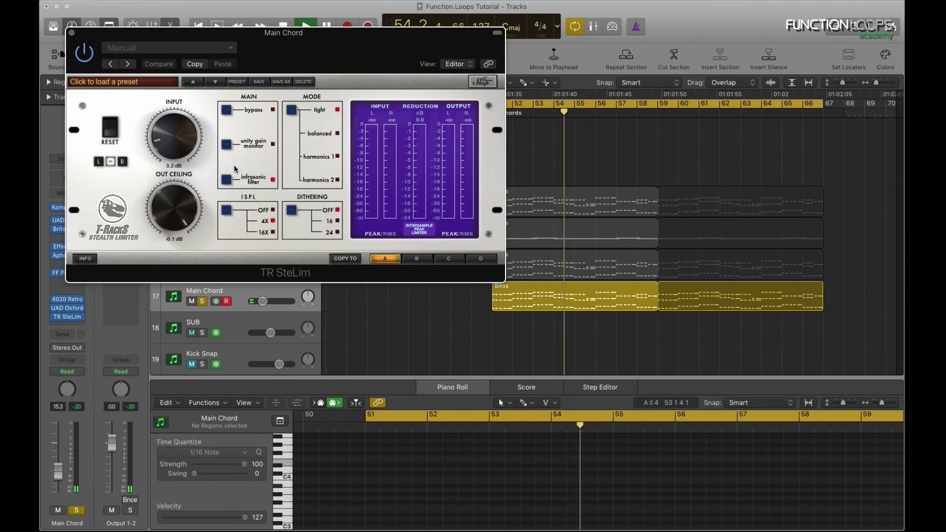
click(72, 32)
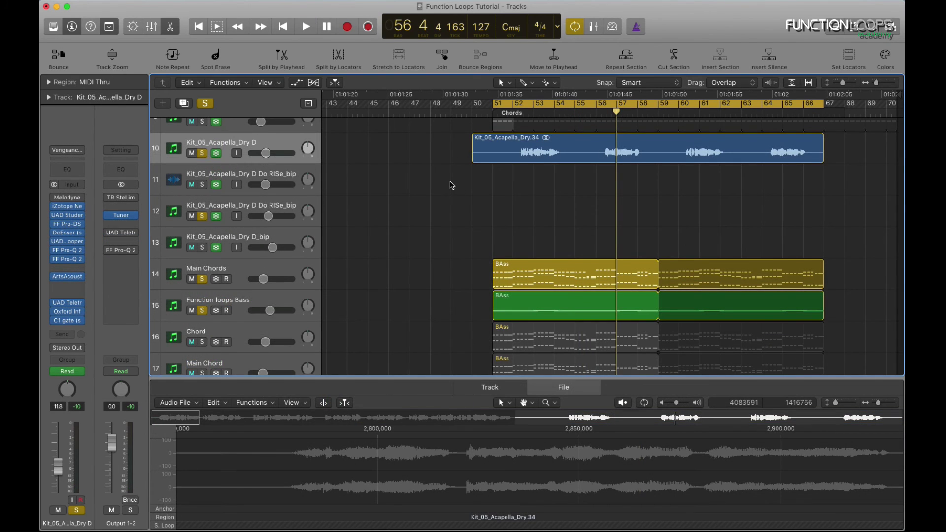
Step: Play the chords with the acapella, take Function loops Bass out of solo, and toggle the Main Chords solo off and back on
key(space)
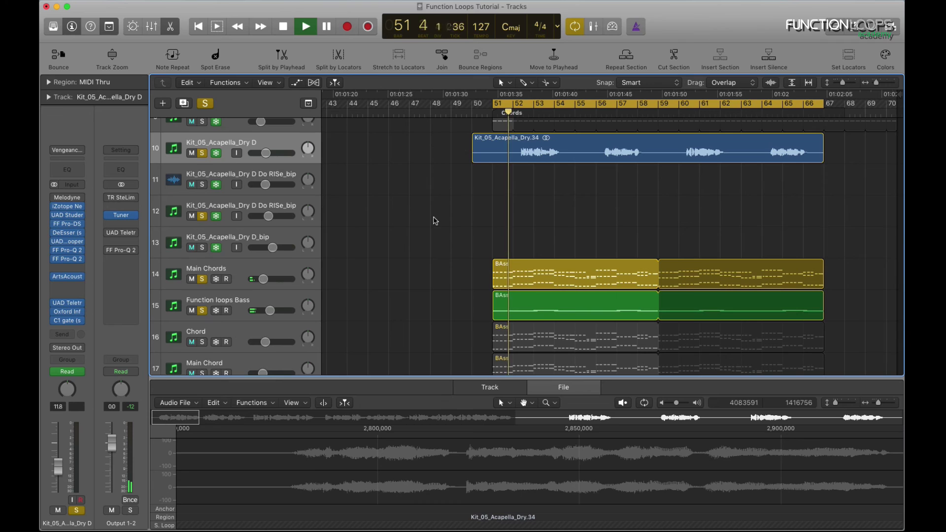
click(202, 310)
click(203, 280)
click(203, 280)
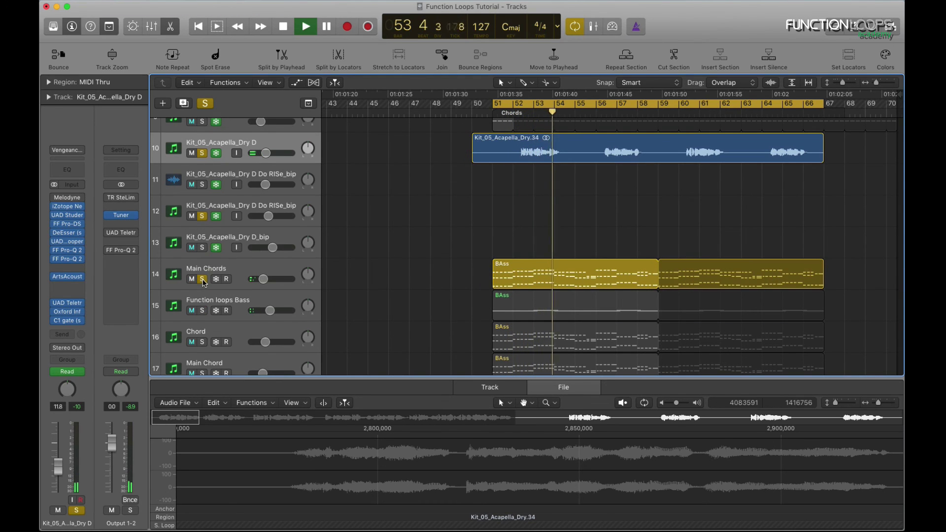